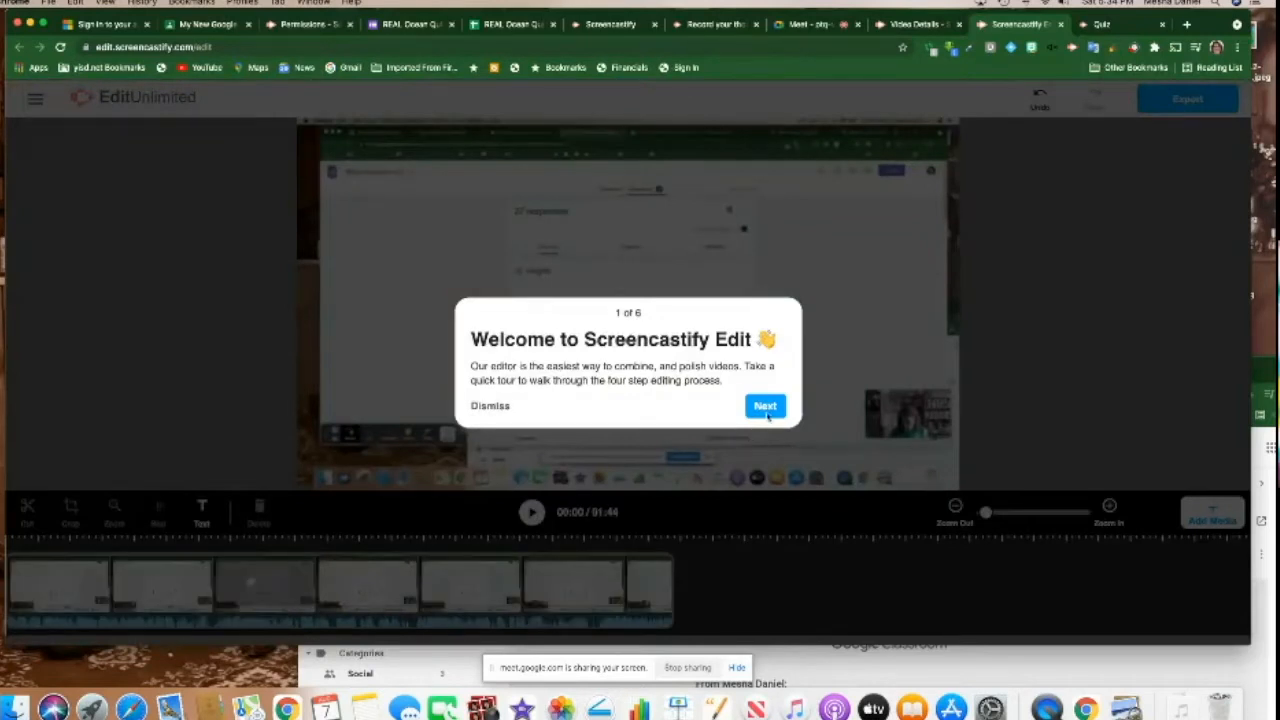
Go through the start of the editor's welcome tour and dismiss it.
click(766, 408)
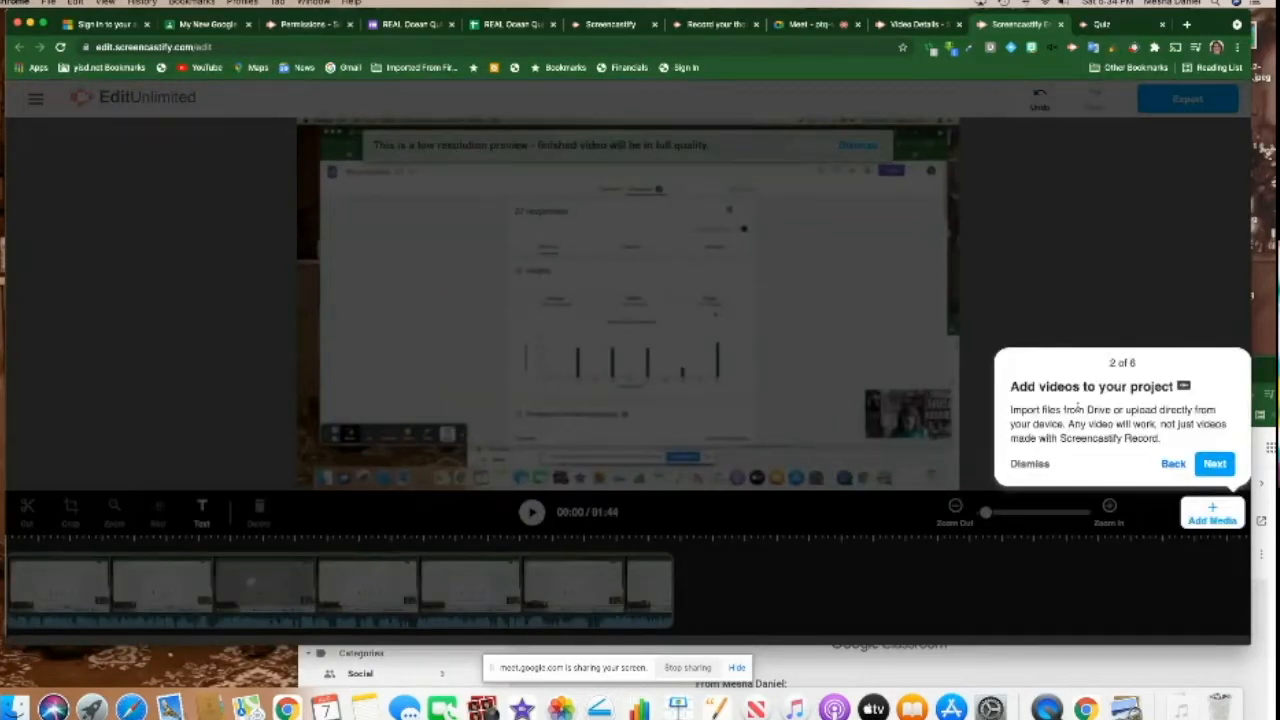
click(1226, 466)
click(1031, 465)
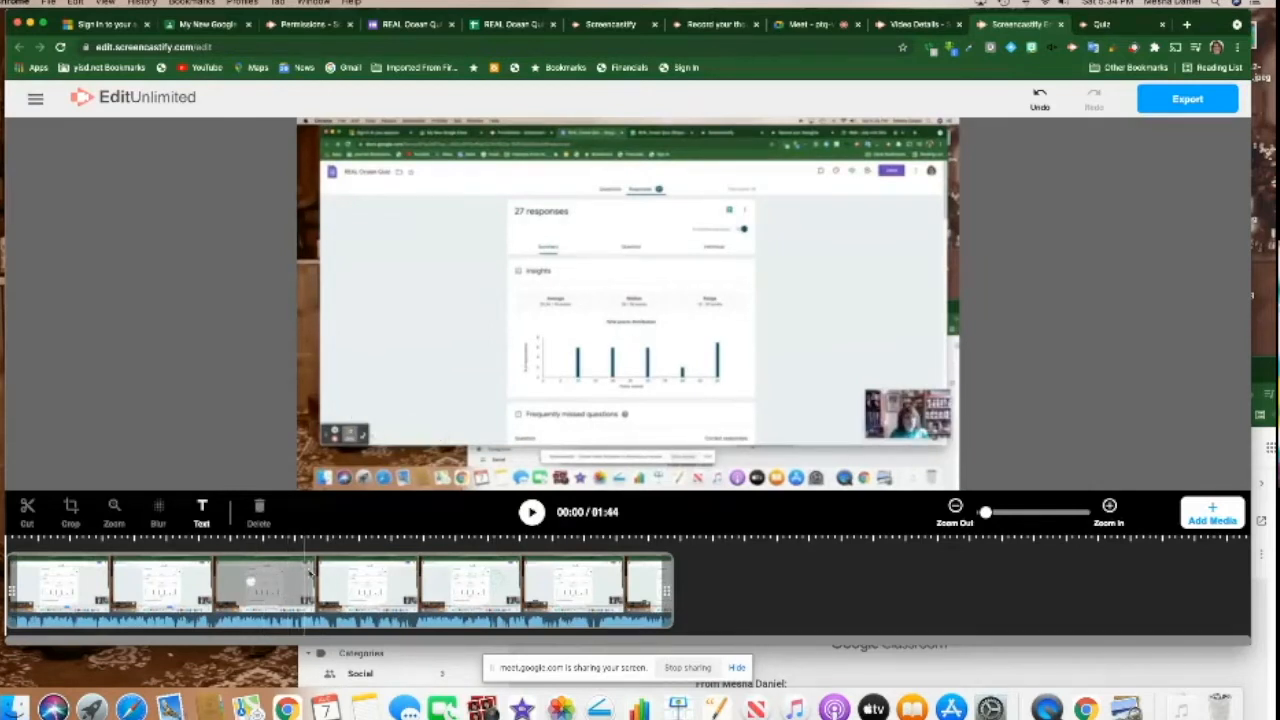
Split the recording at 00:16 and crop the first clip tightly around the webcam picture.
click(209, 578)
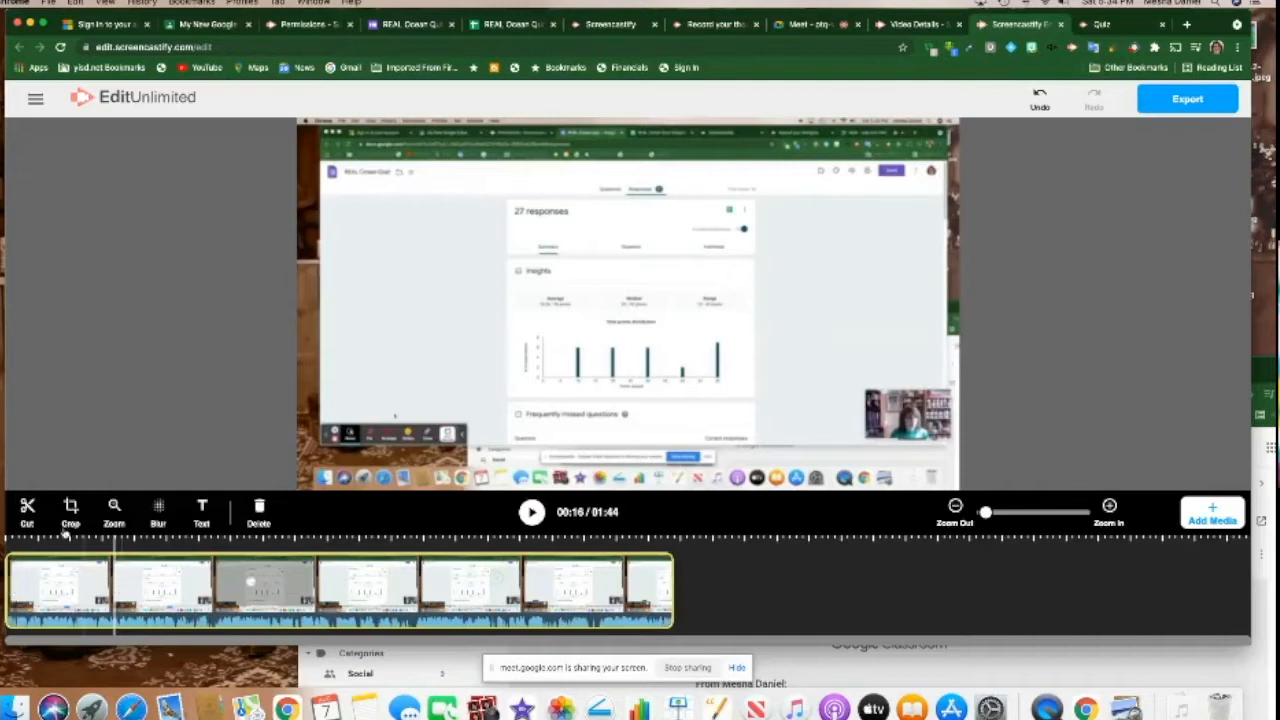
click(28, 508)
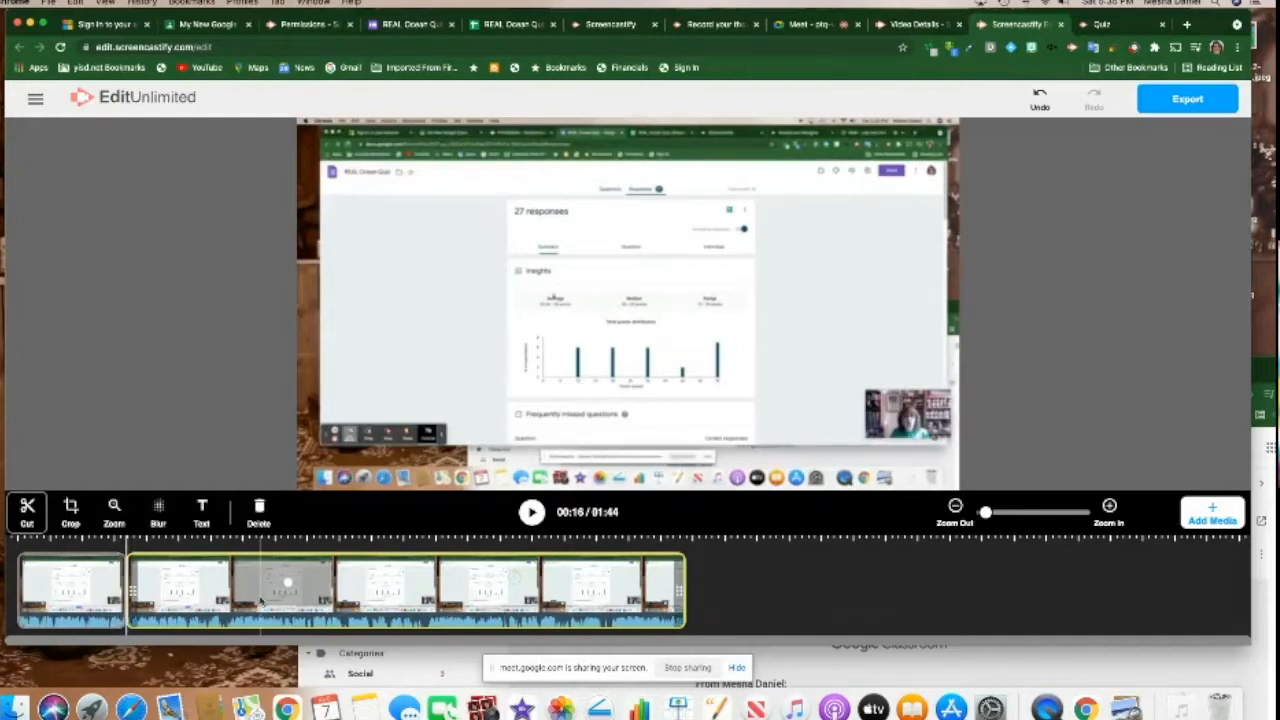
click(81, 580)
click(71, 508)
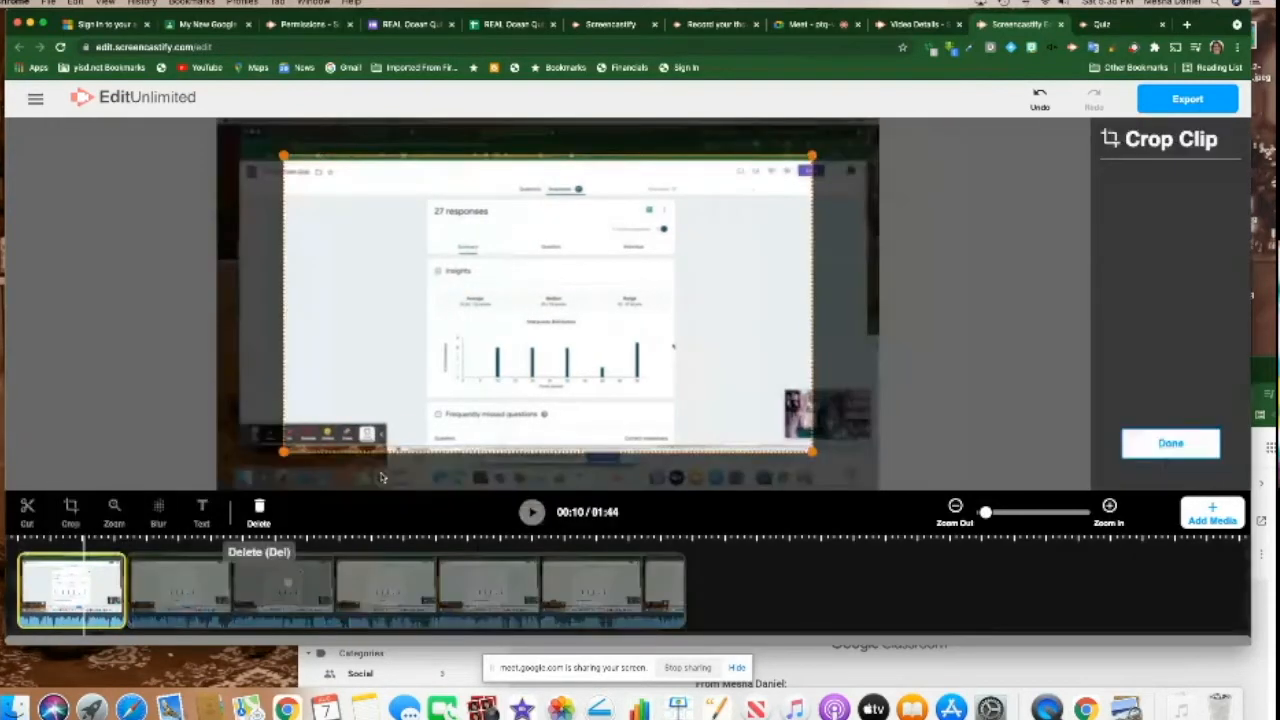
drag(292, 457, 557, 263)
drag(638, 251, 741, 425)
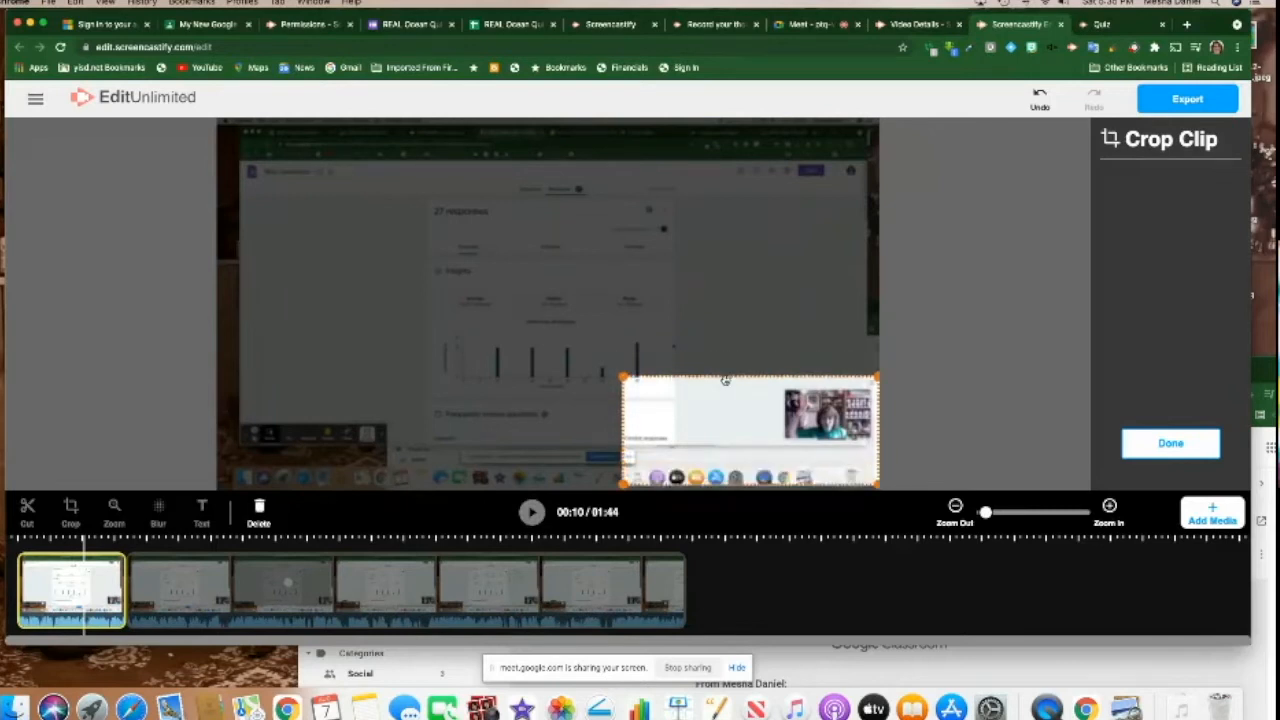
drag(618, 346, 760, 384)
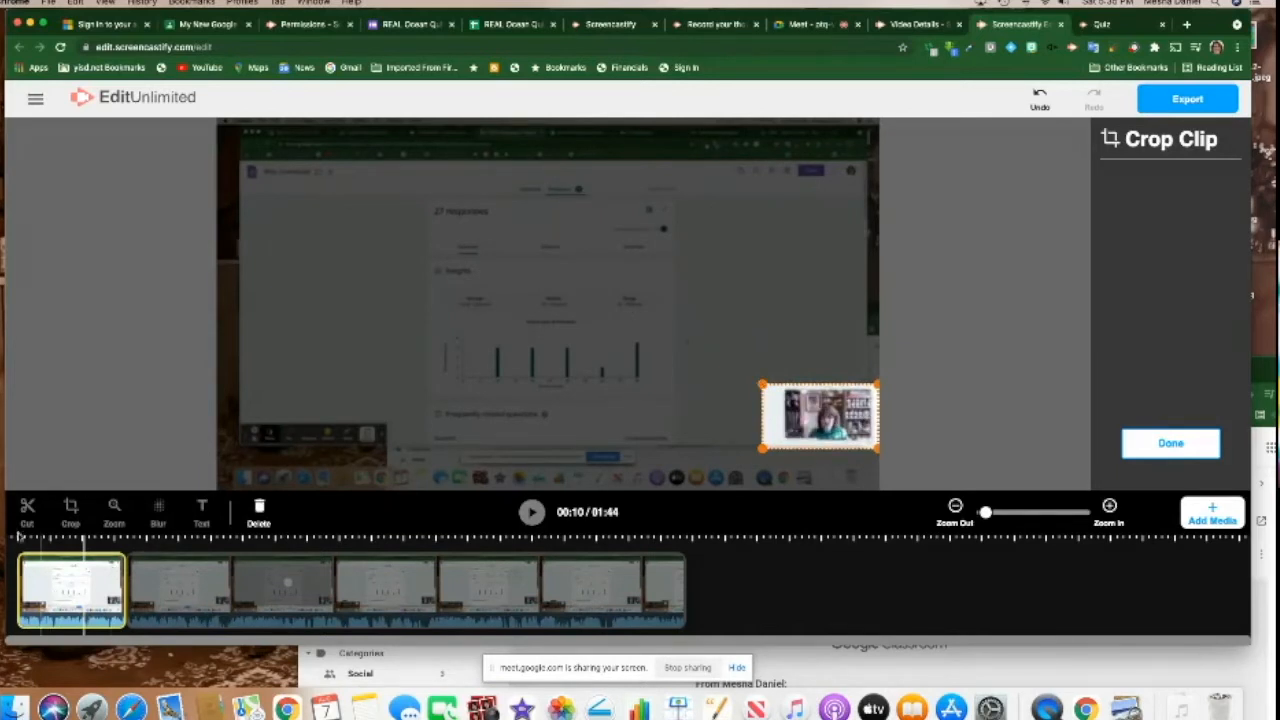
click(198, 577)
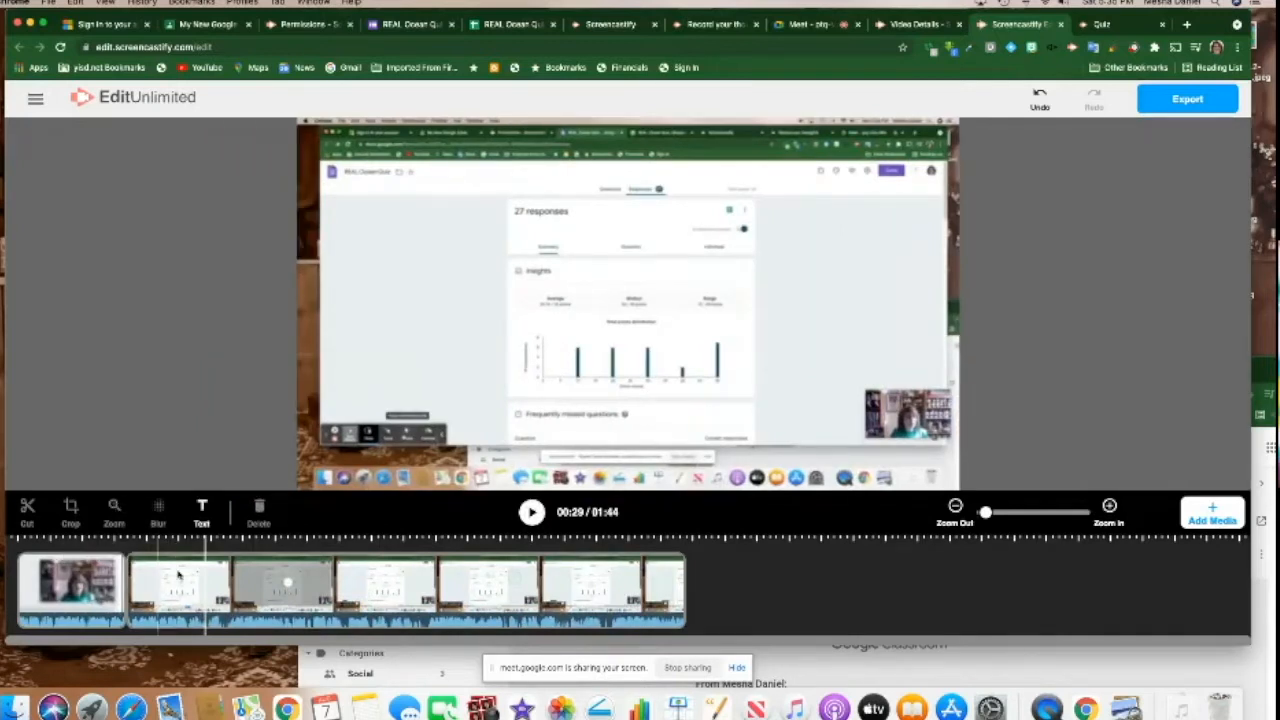
Add a zoom effect at 00:25 in the second clip, framing the recording toolbar in the picture's lower-left corner.
click(114, 508)
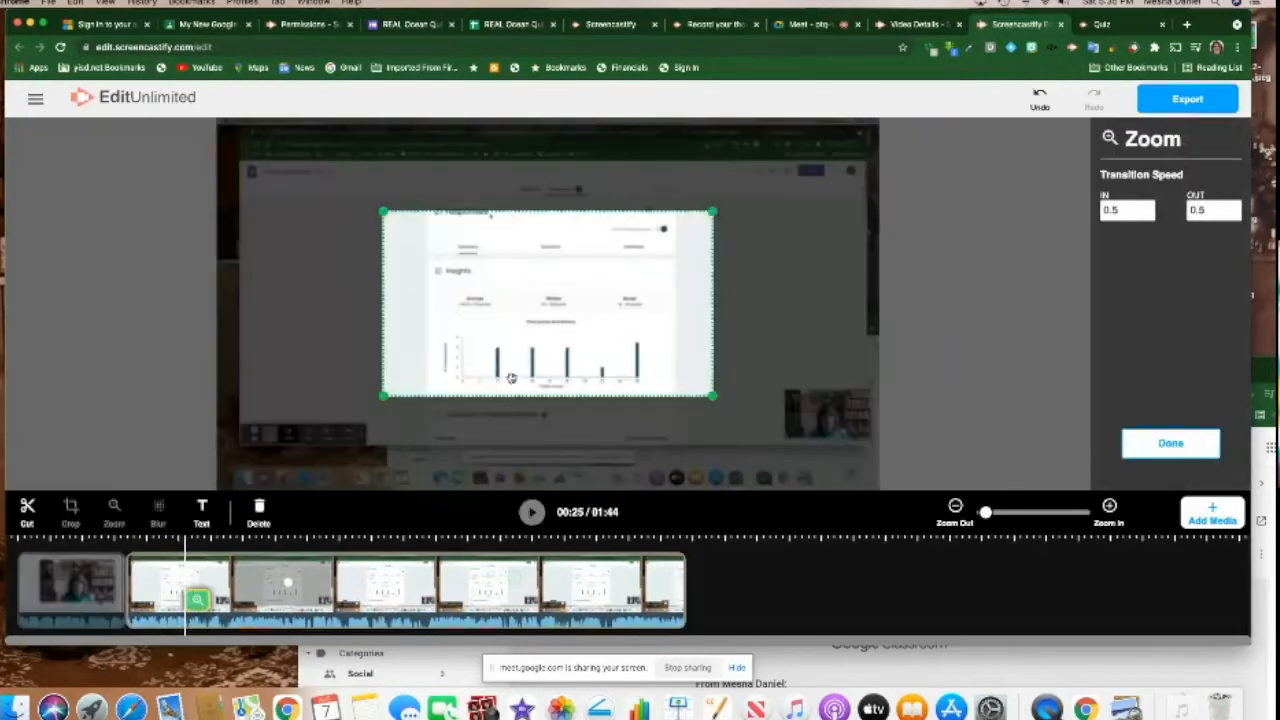
drag(511, 378, 395, 394)
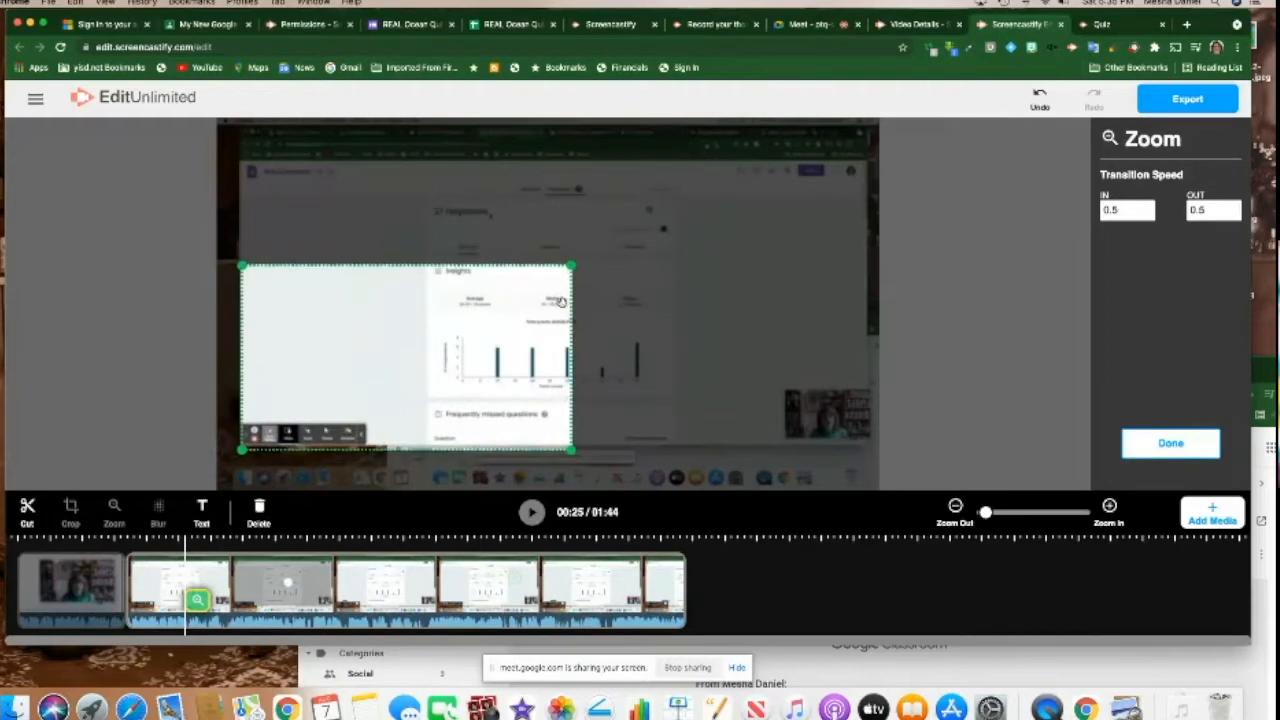
drag(571, 267, 396, 365)
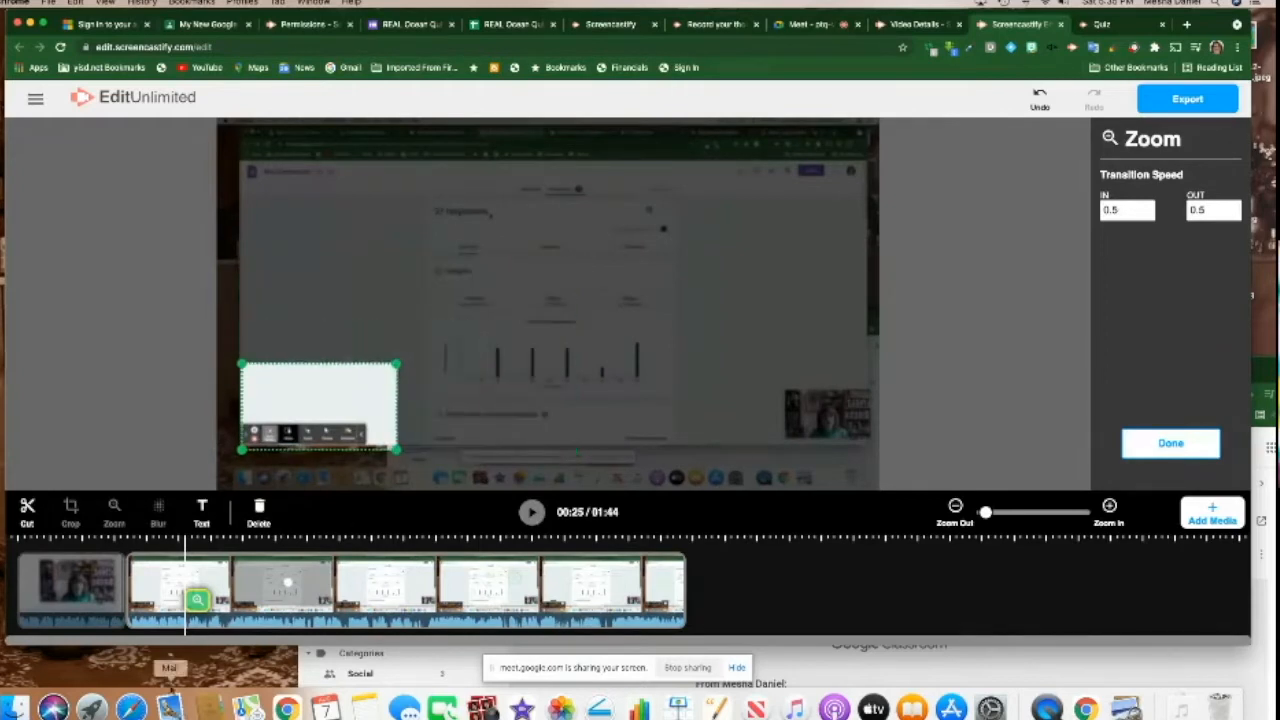
click(187, 588)
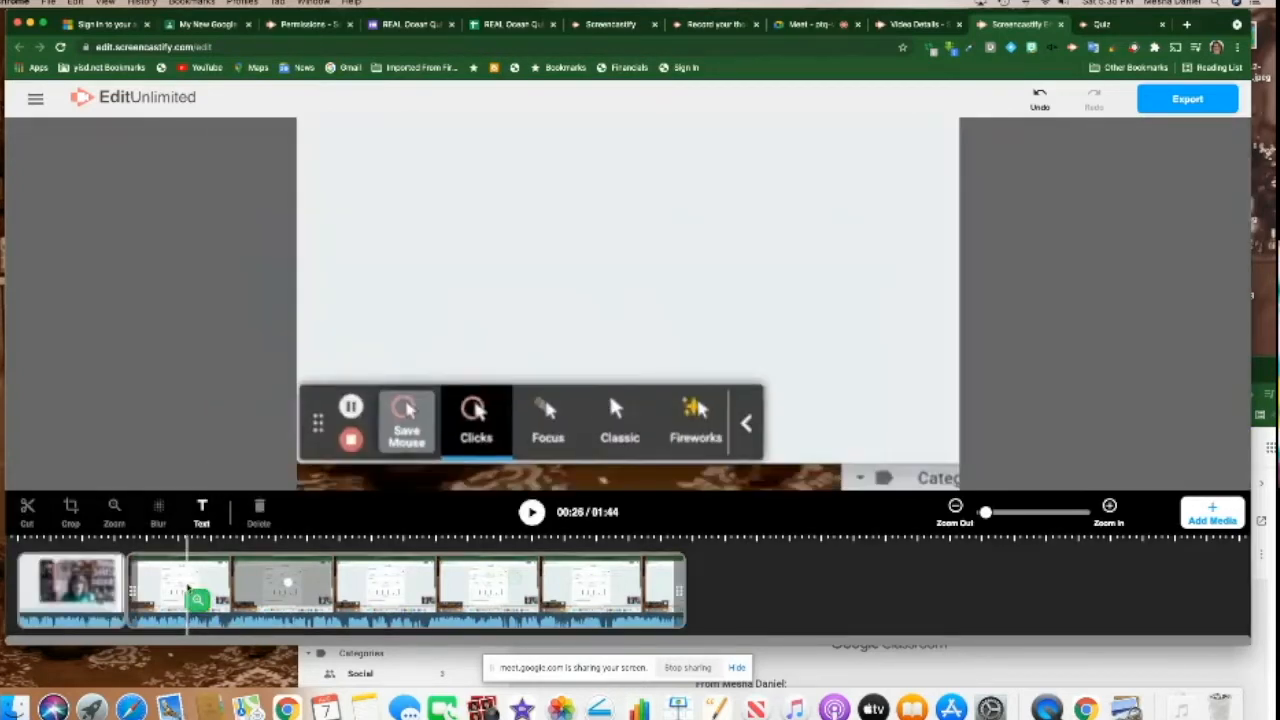
Split the second clip at 00:26 and select its shorter first part.
click(192, 583)
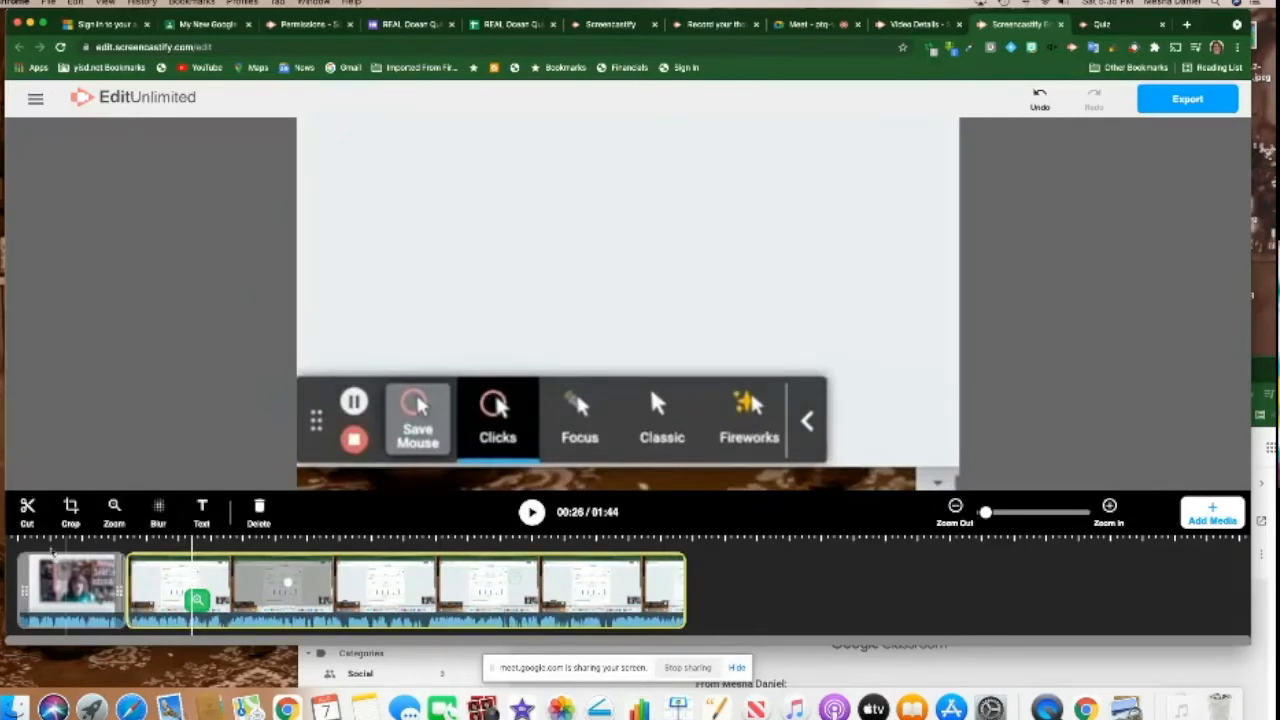
click(27, 510)
click(160, 592)
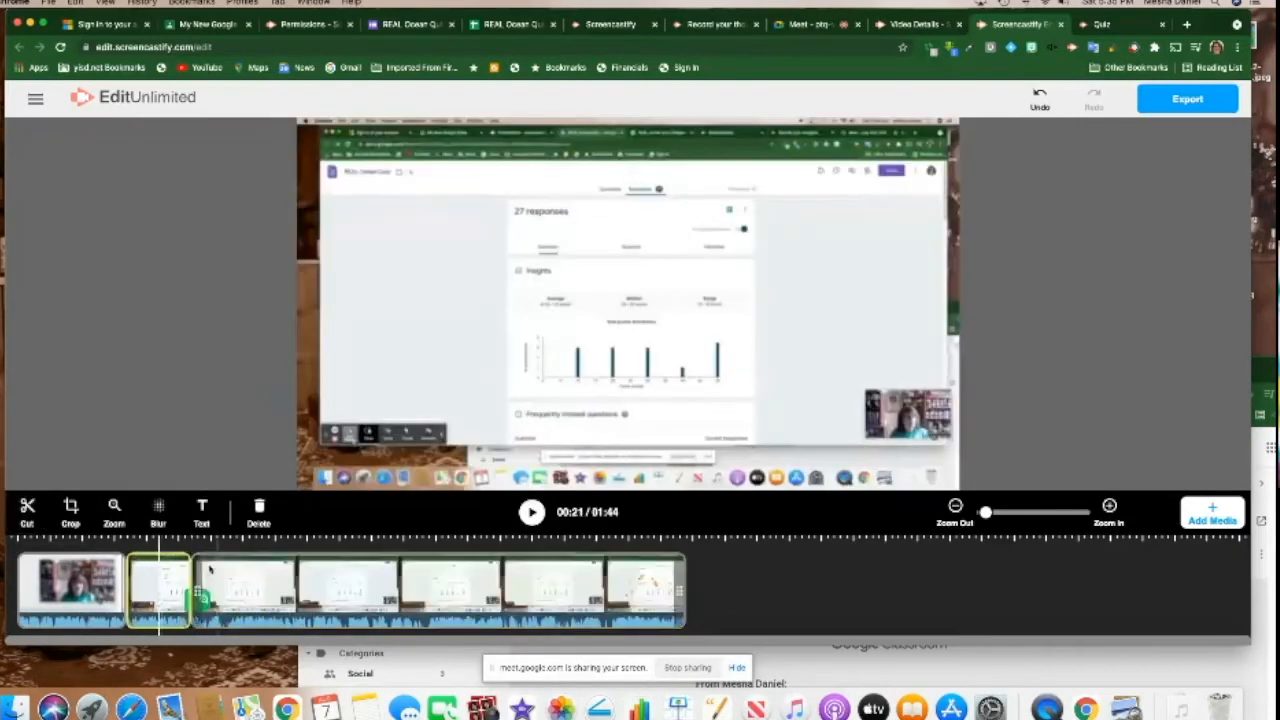
click(143, 592)
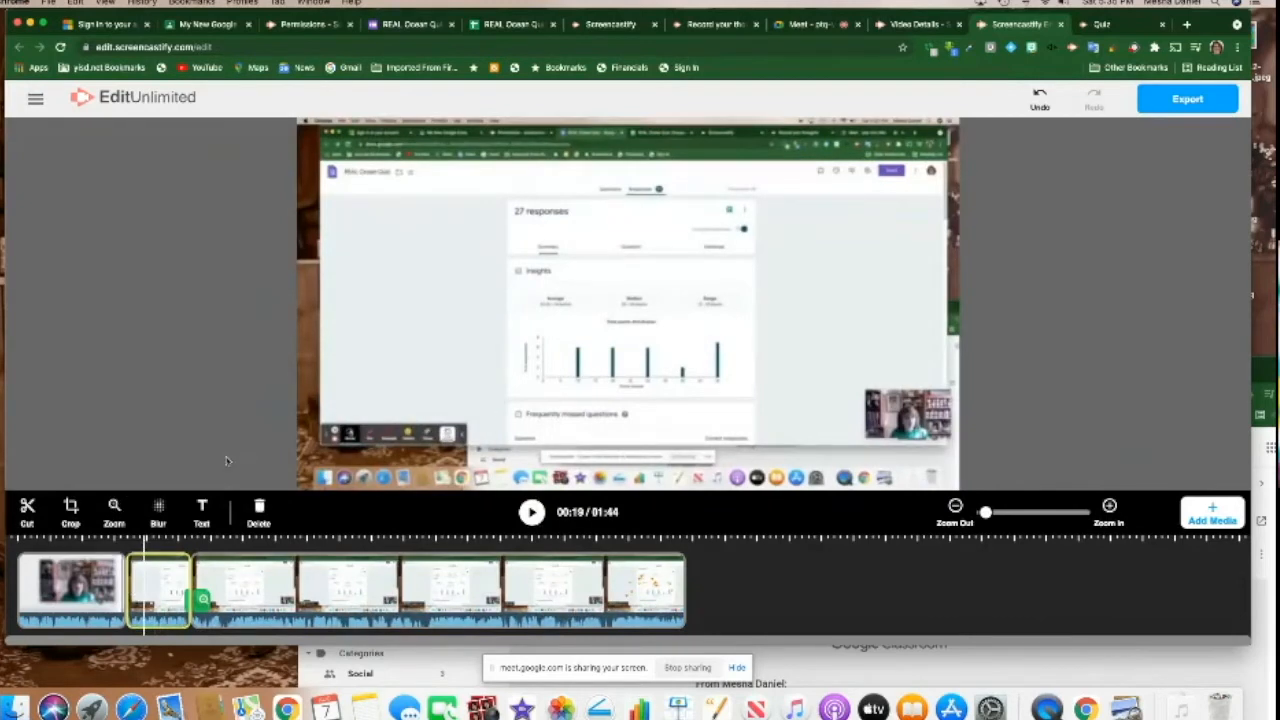
Delete the zoom effect at the start of the third clip.
click(202, 600)
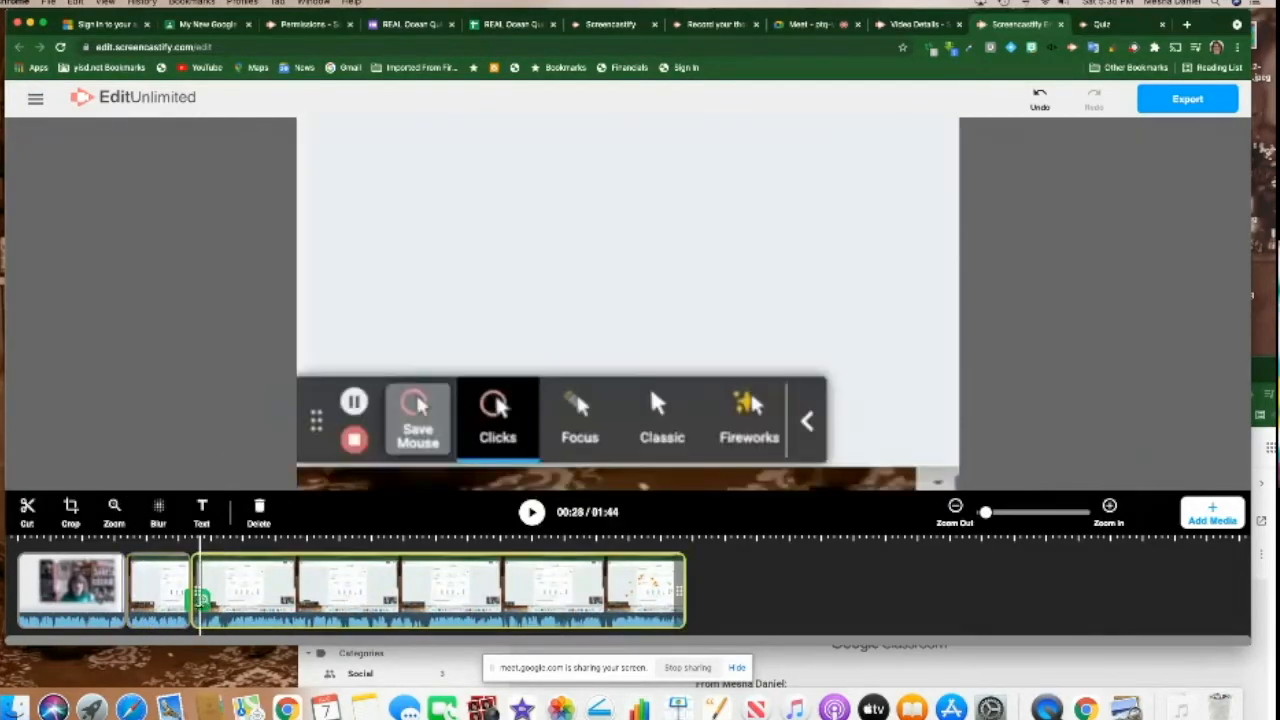
click(281, 618)
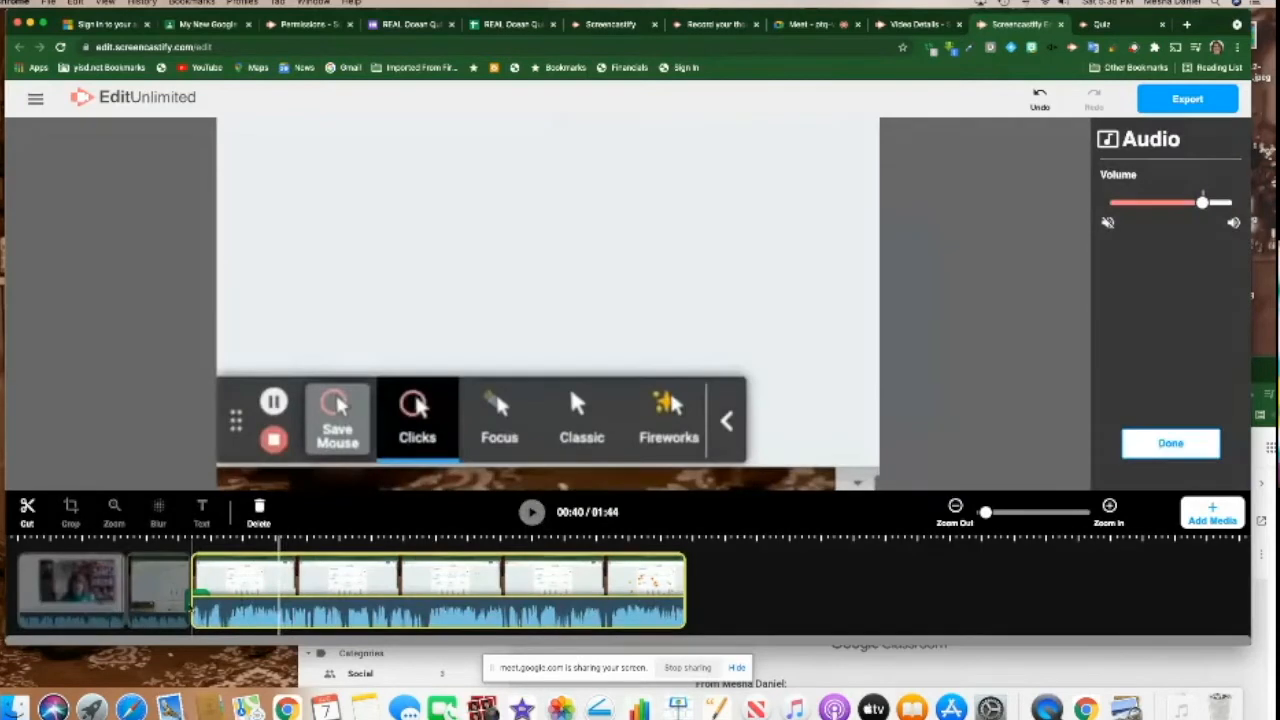
click(189, 609)
click(206, 600)
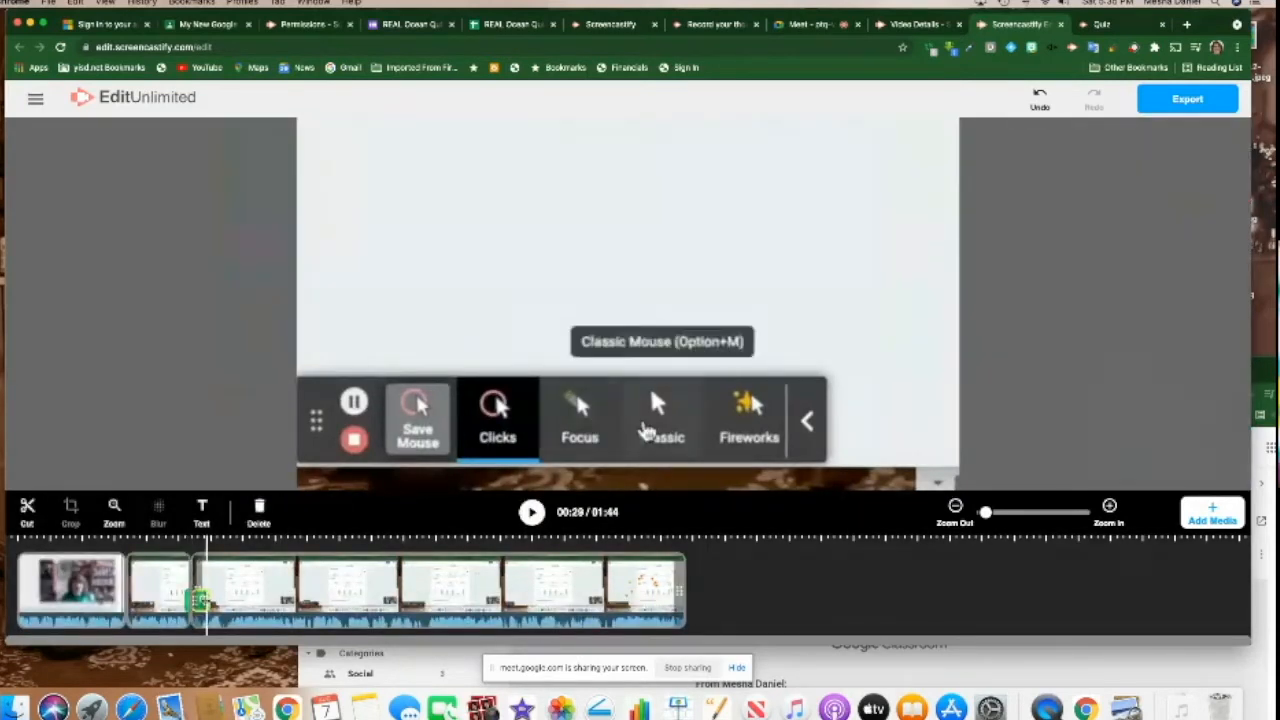
click(149, 602)
click(205, 600)
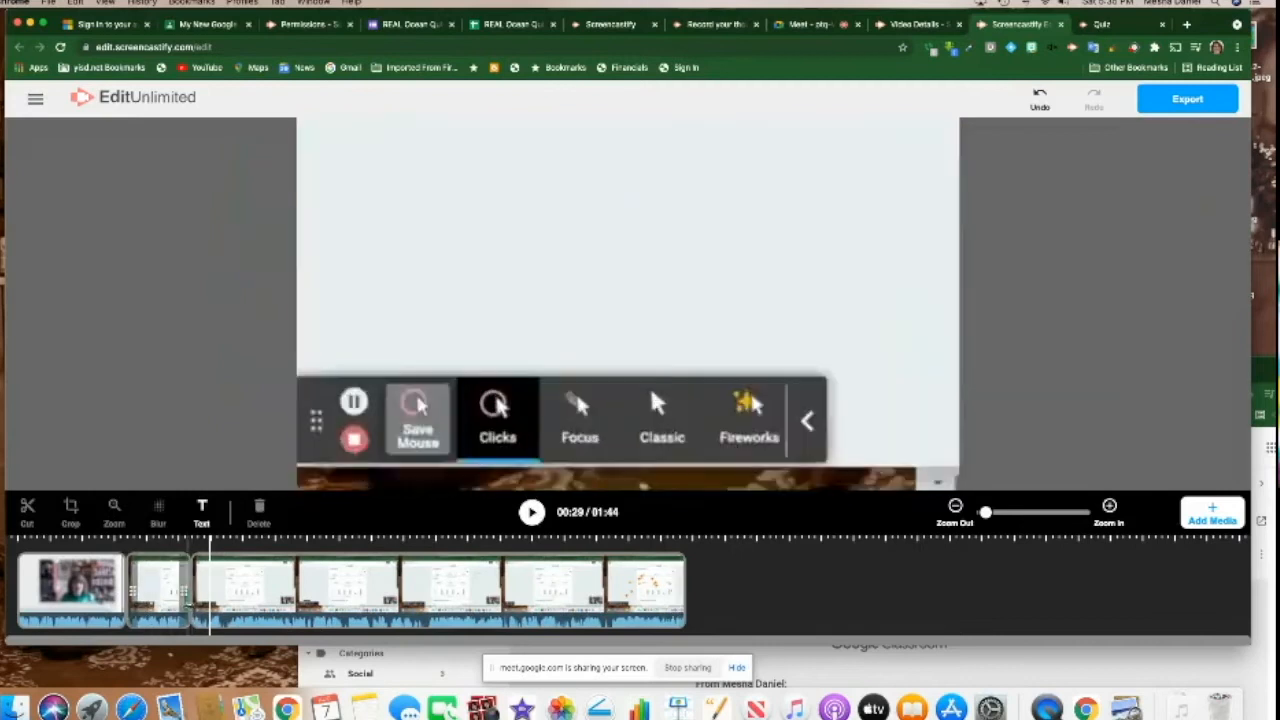
click(188, 600)
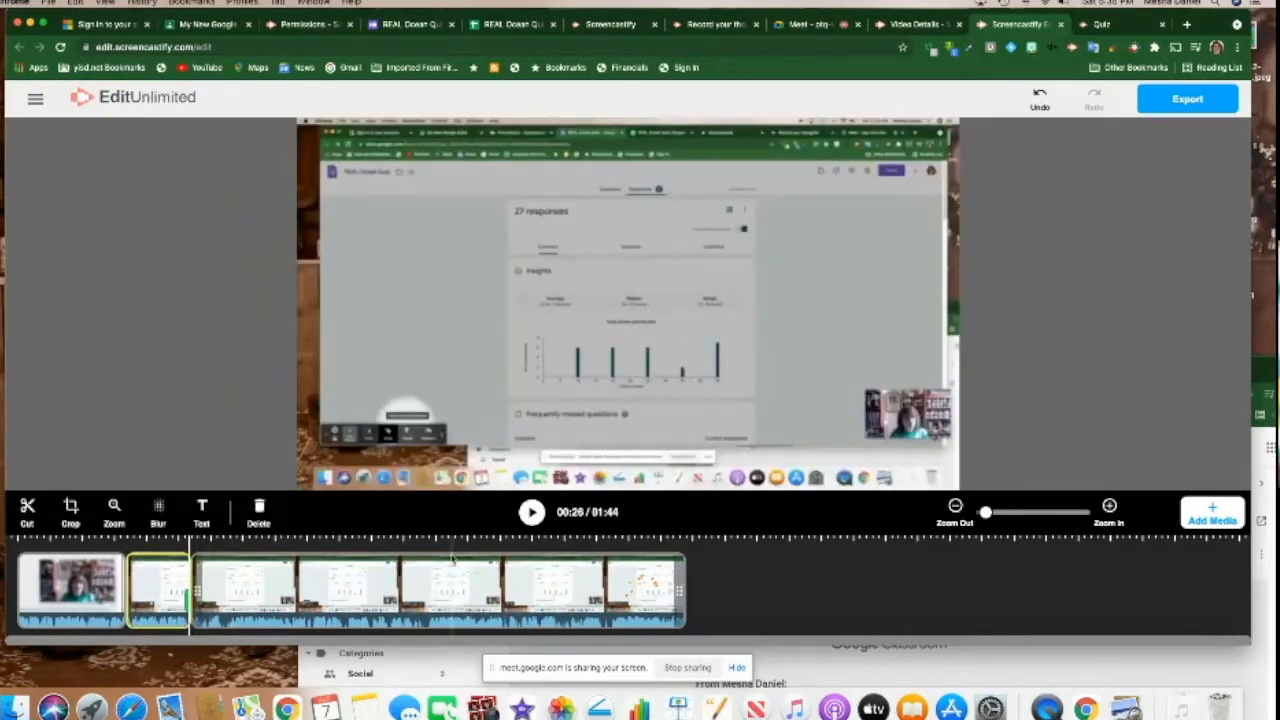
Add a zoom effect at 00:21 in the middle clip and shrink its frame around the recording toolbar.
click(160, 595)
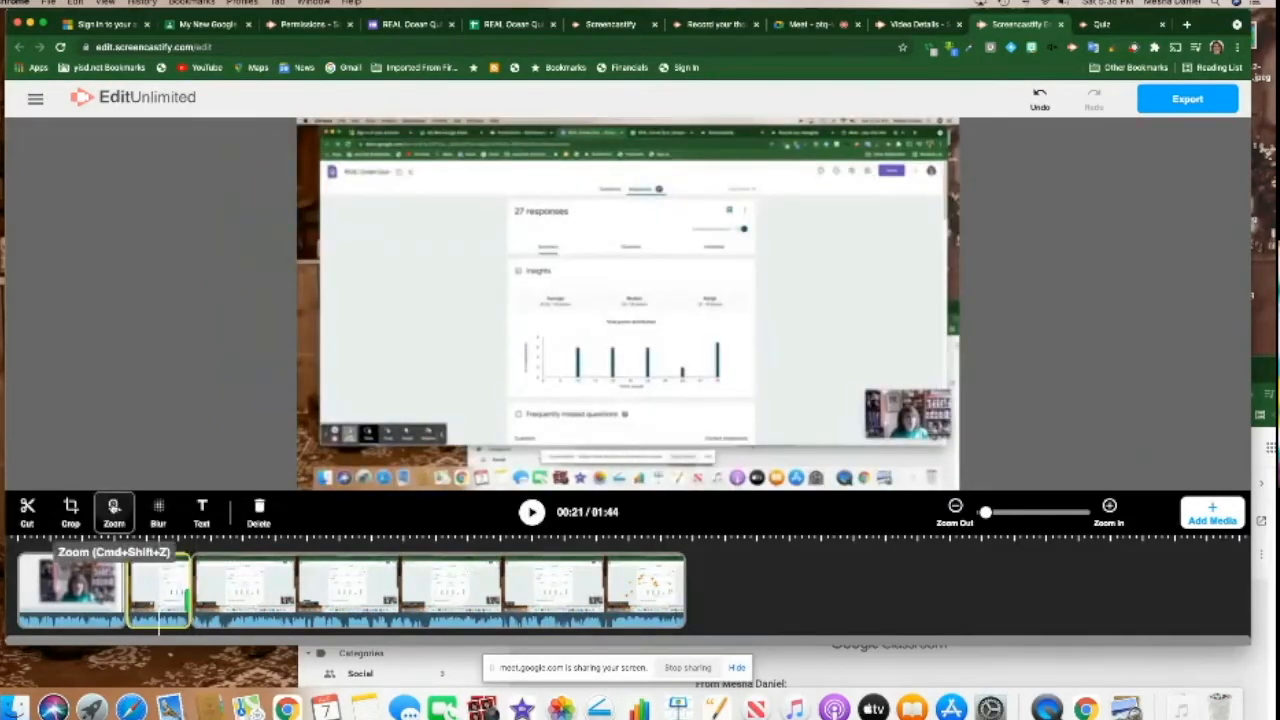
click(113, 510)
drag(495, 337, 365, 389)
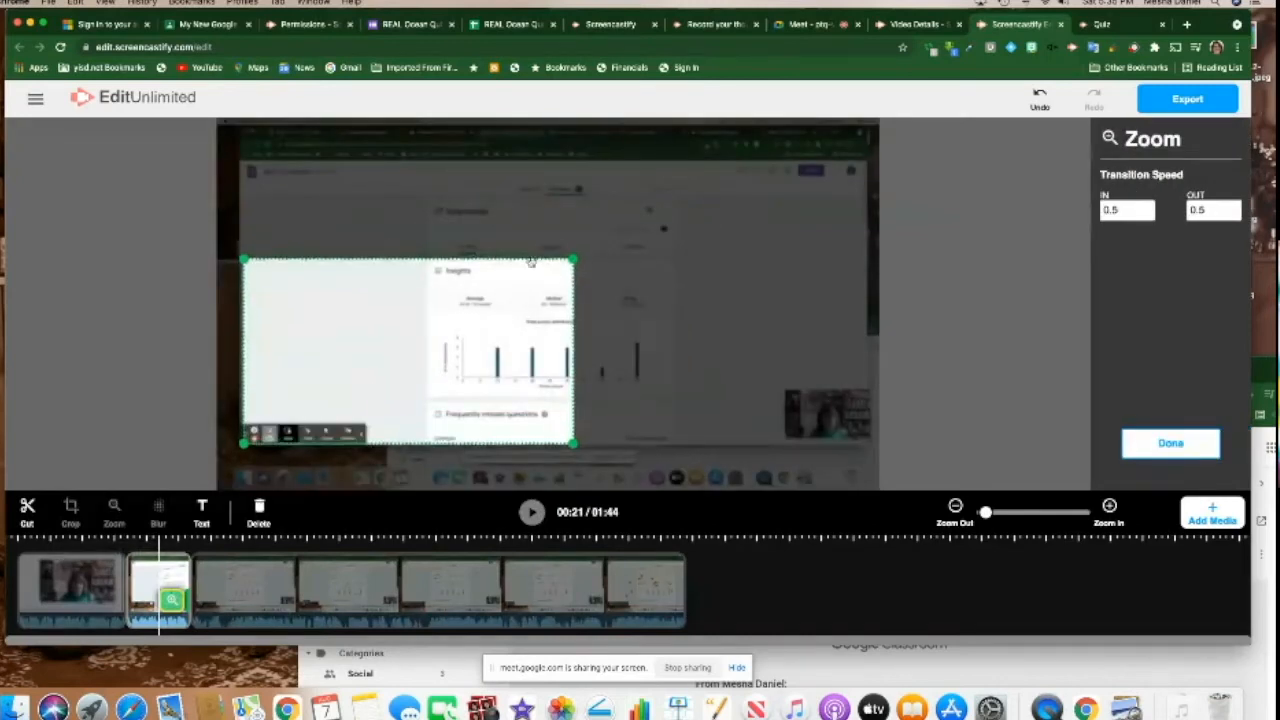
drag(573, 260, 404, 354)
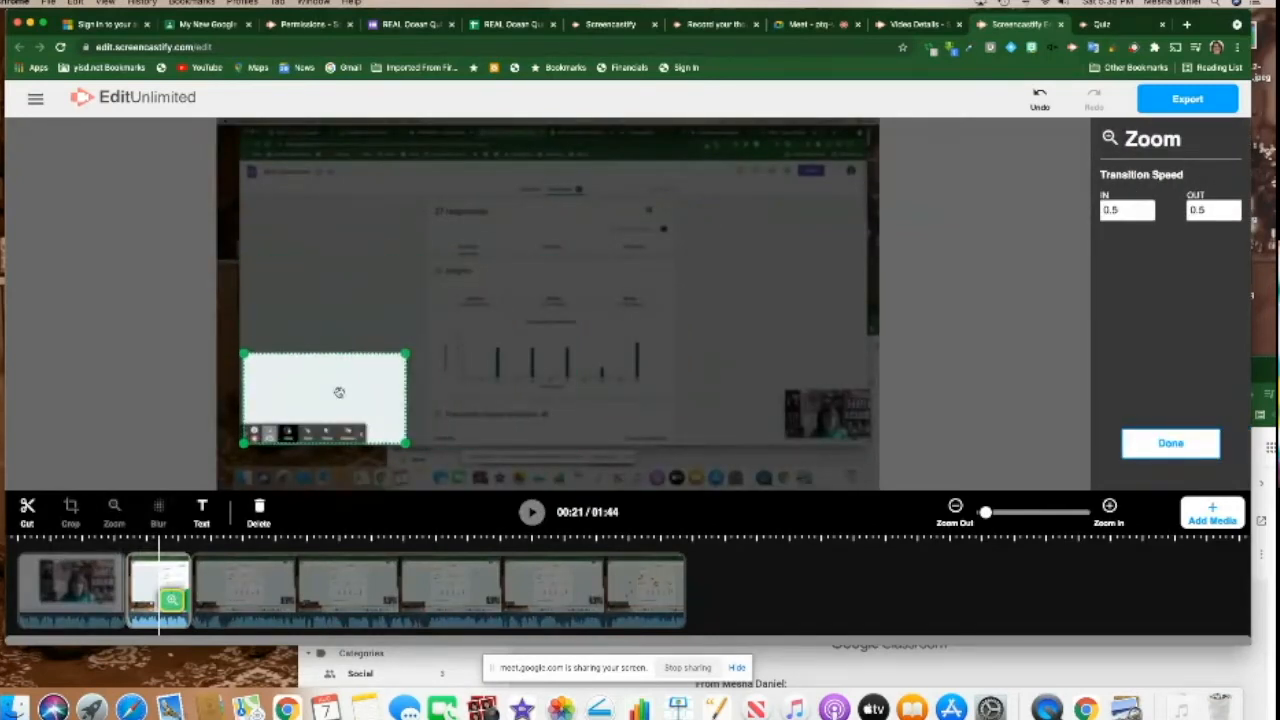
Delete the long third clip from the end of the timeline.
click(272, 590)
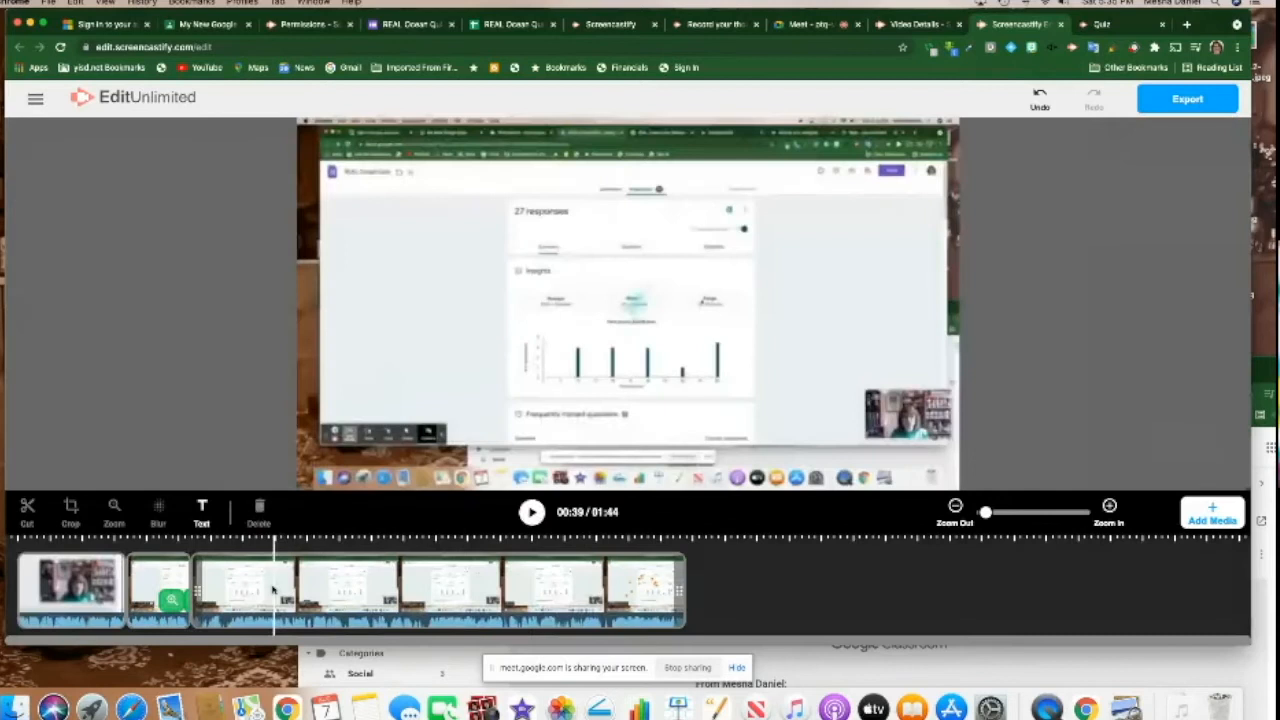
click(259, 510)
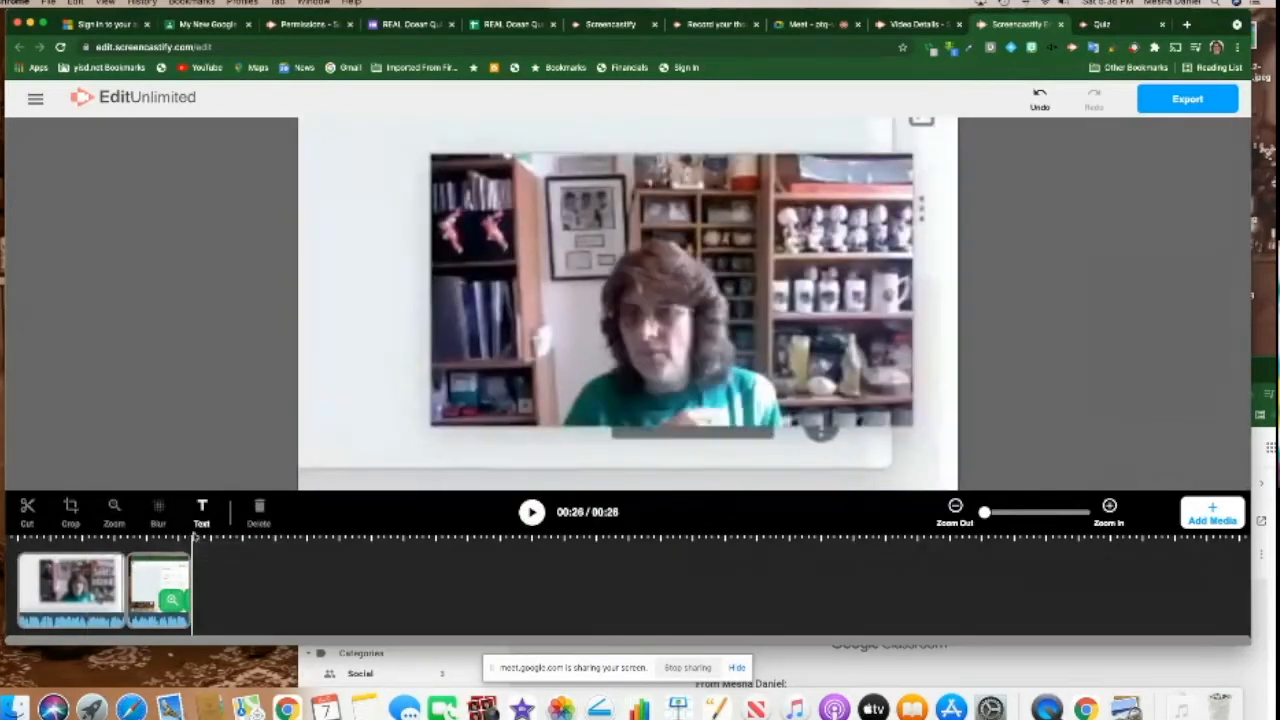
Play the edited video from the beginning to check the cropped and zoomed clips.
click(20, 572)
key(space)
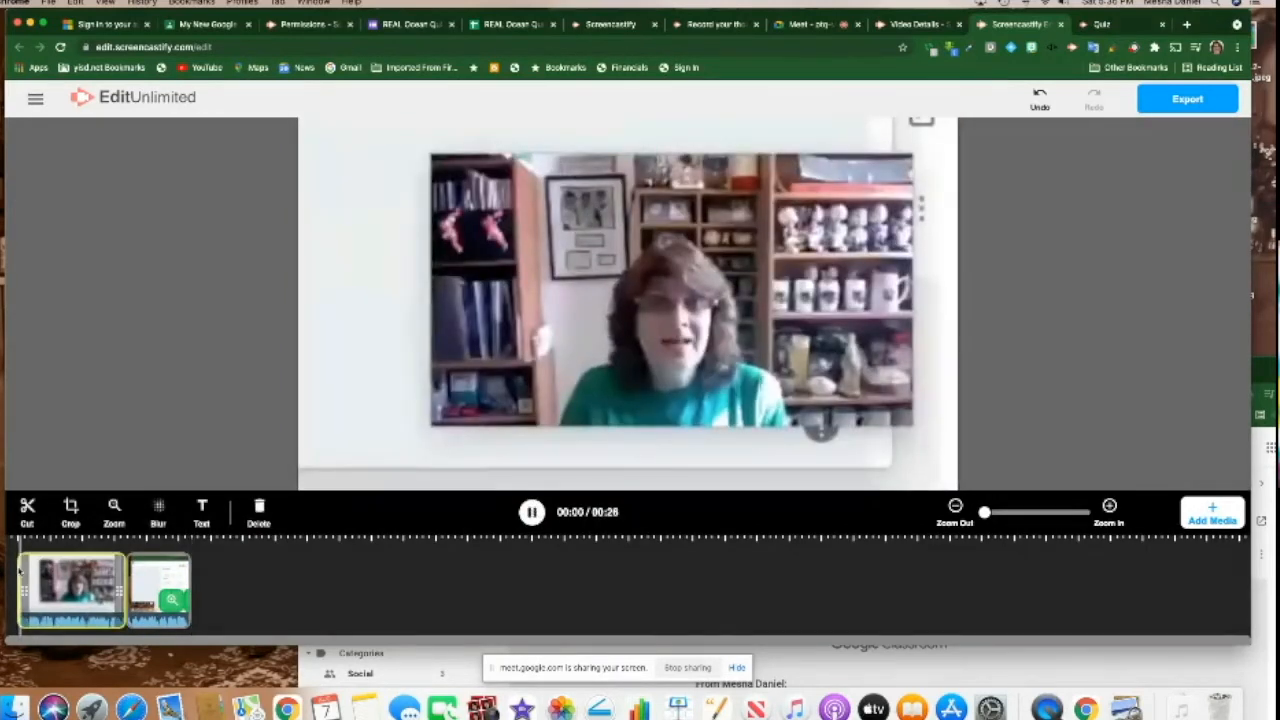
key(space)
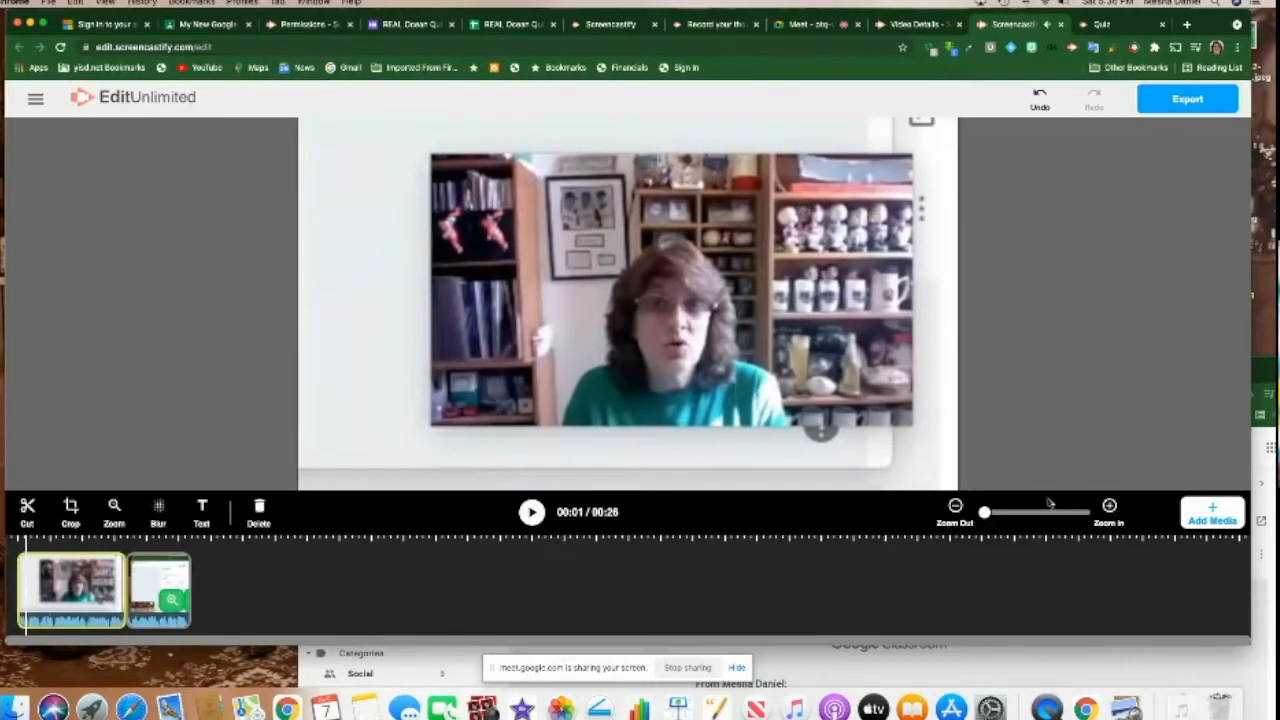
key(XF86AudioMute)
key(space)
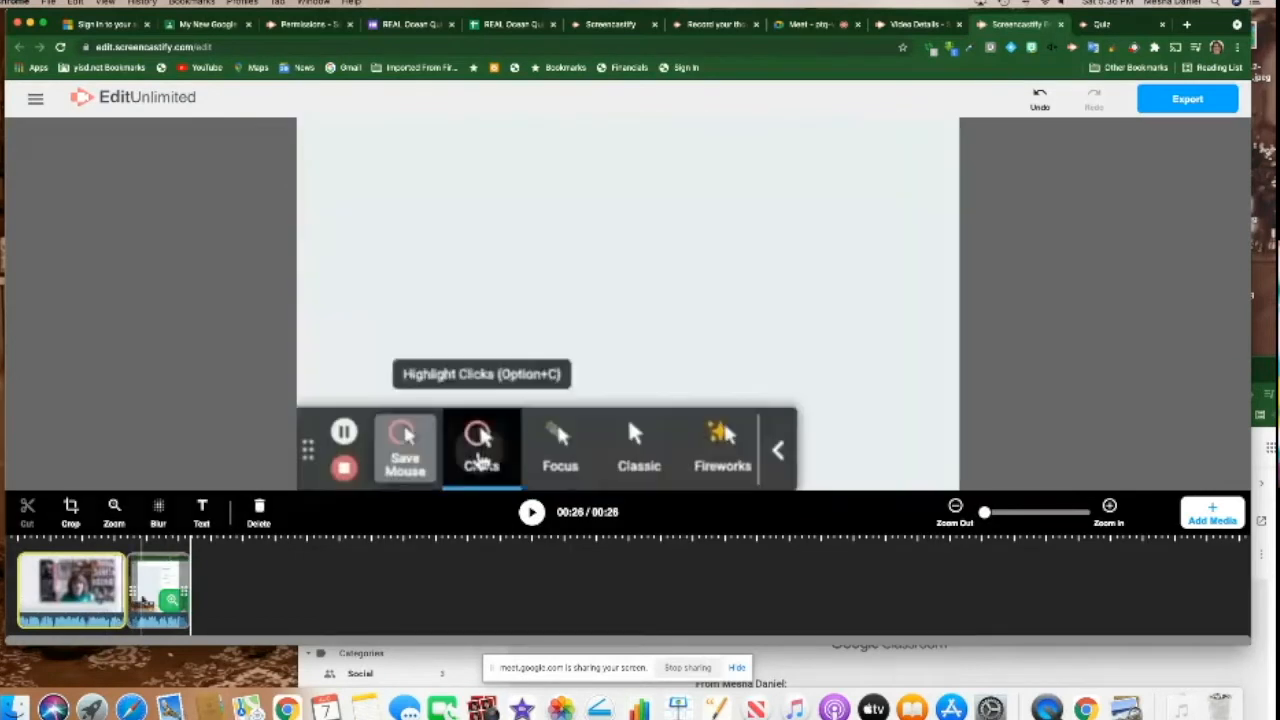
Try a blur effect at 00:19 in the second clip over the Insights area and adjust its intensity.
click(145, 590)
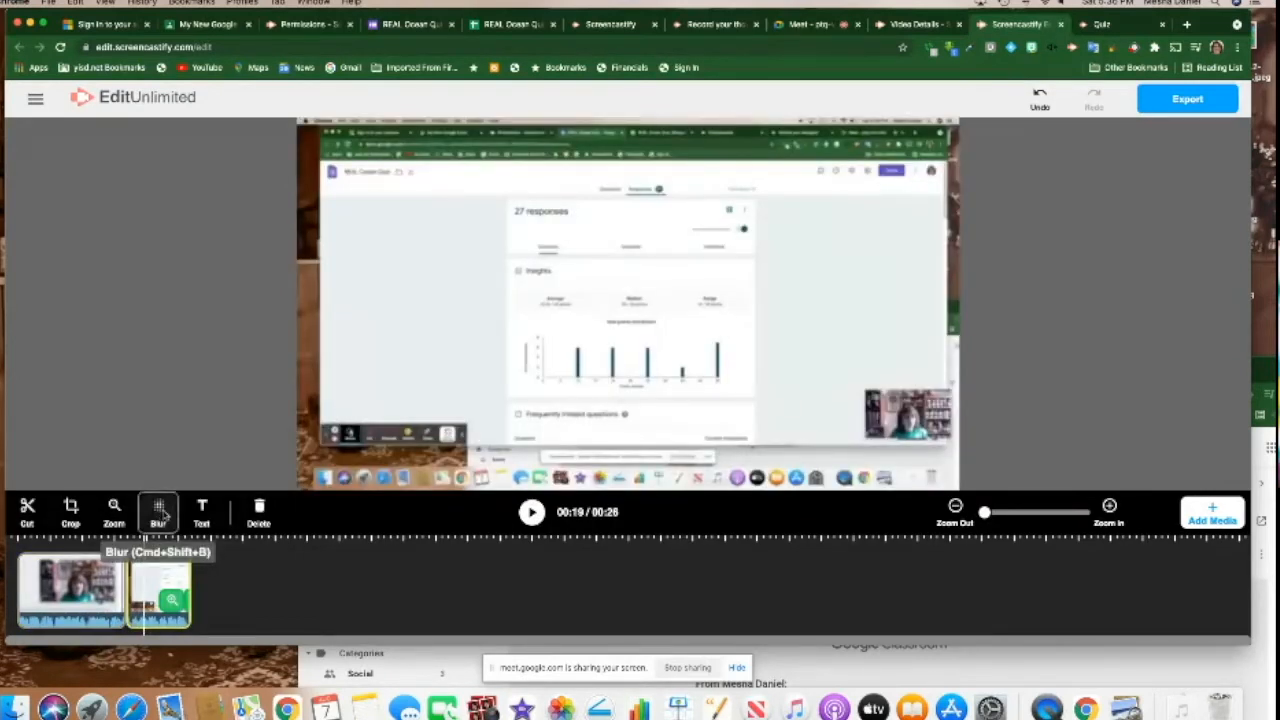
click(162, 516)
click(160, 576)
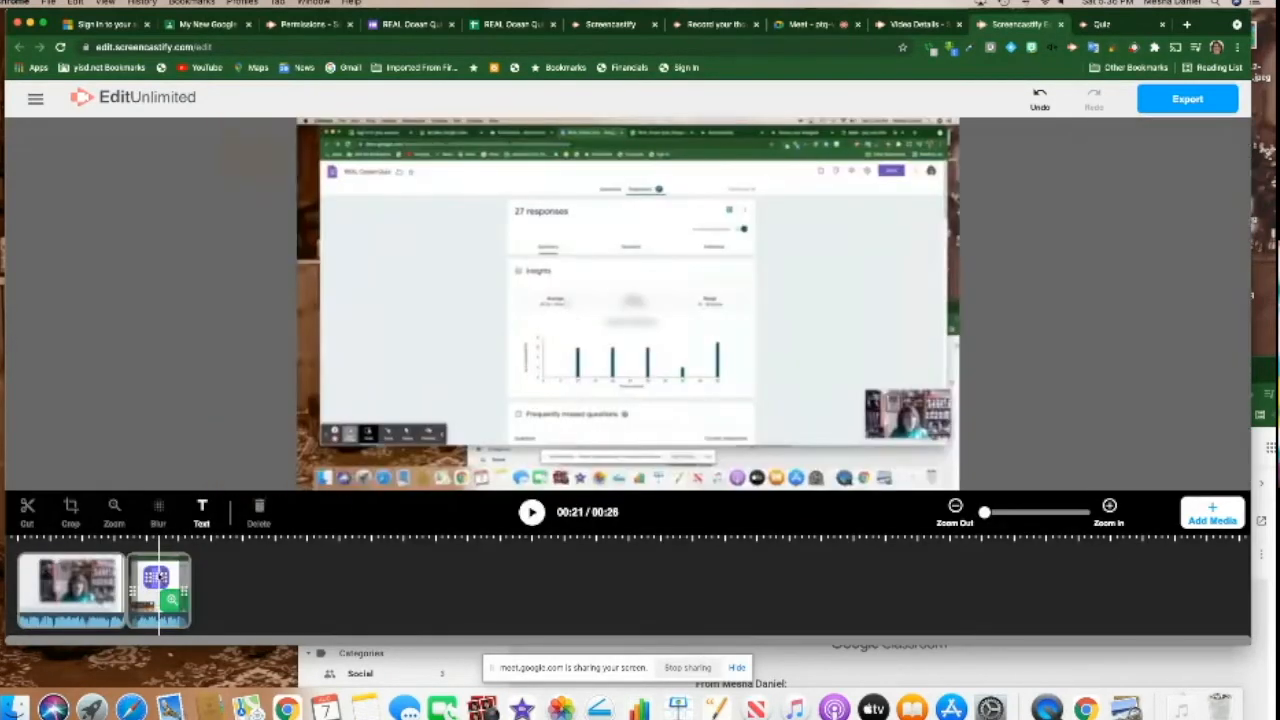
click(157, 579)
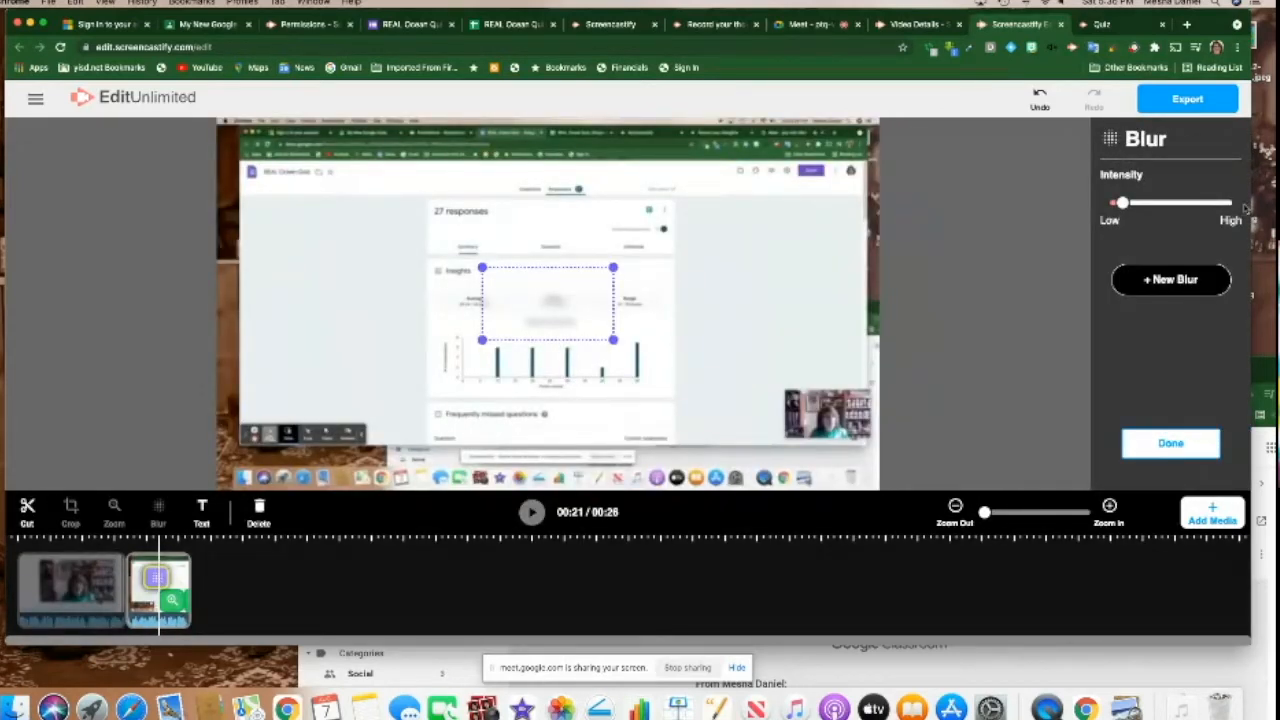
mouse_move(1160, 203)
mouse_down()
mouse_move(1114, 203)
mouse_move(1147, 203)
mouse_up()
Add a blur effect at 00:09 in the first clip and place its area over the webcam picture.
drag(159, 595, 80, 598)
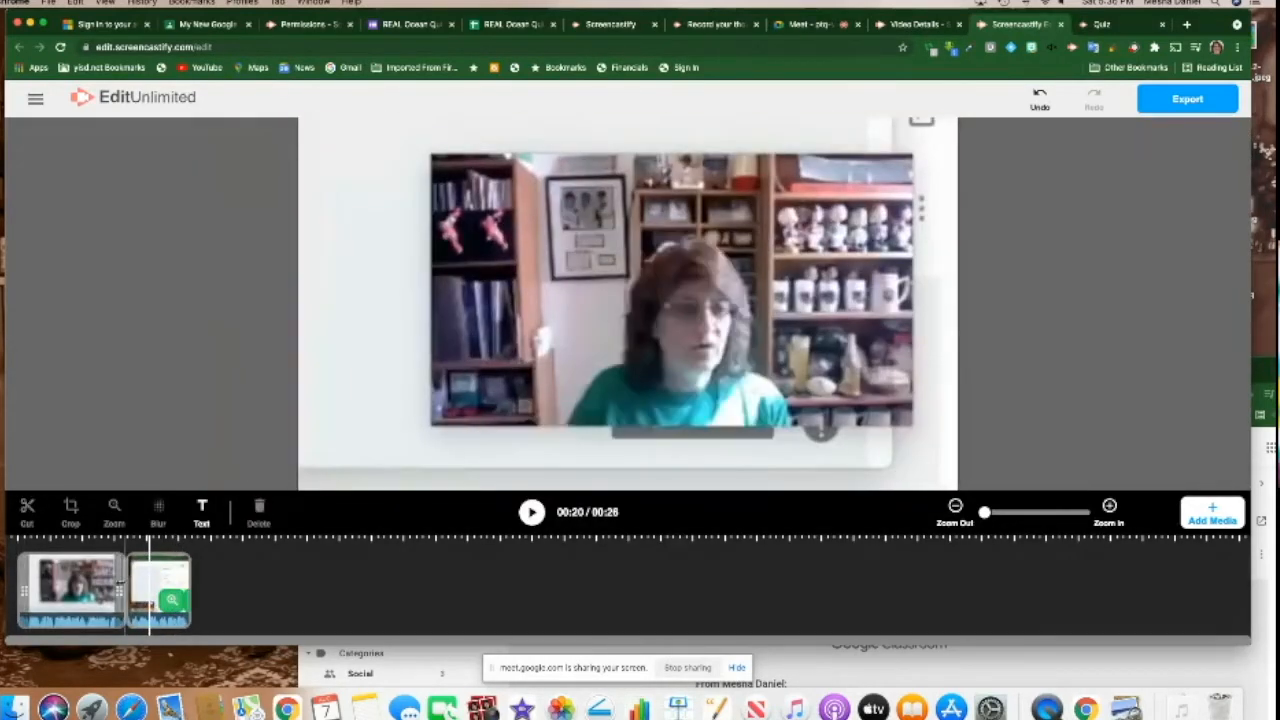
click(158, 512)
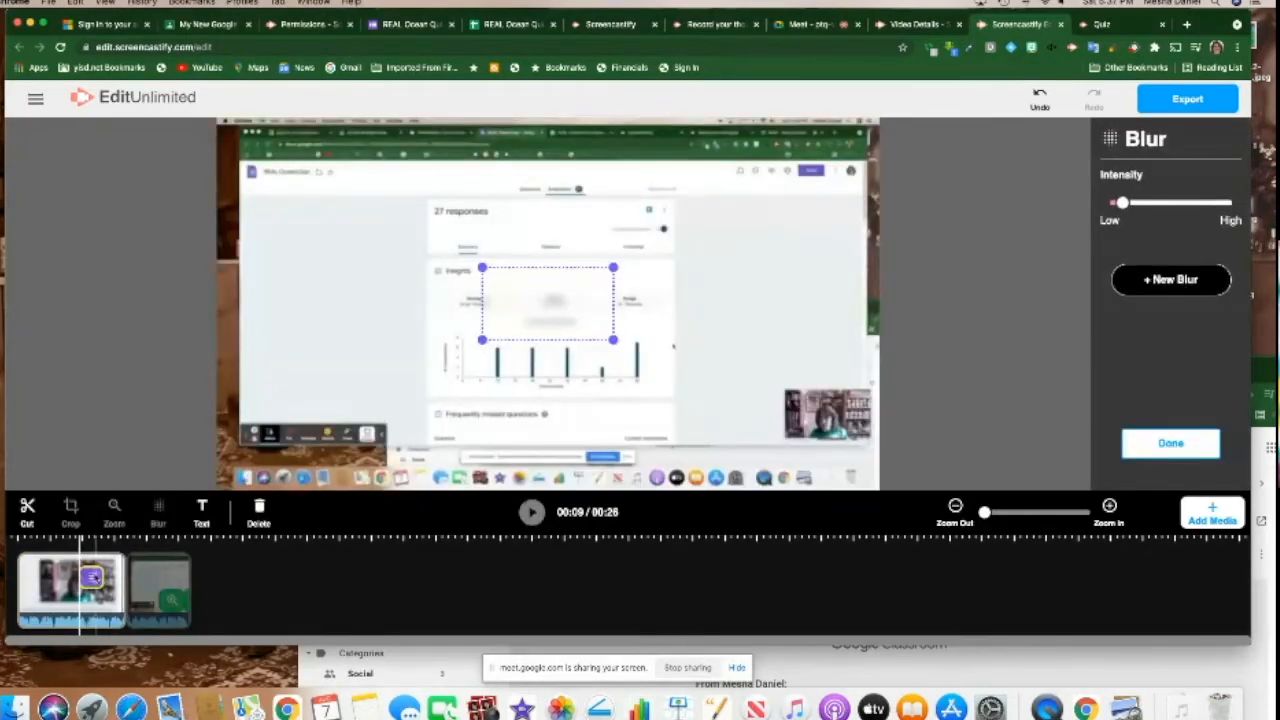
drag(80, 585, 108, 585)
click(92, 578)
click(94, 578)
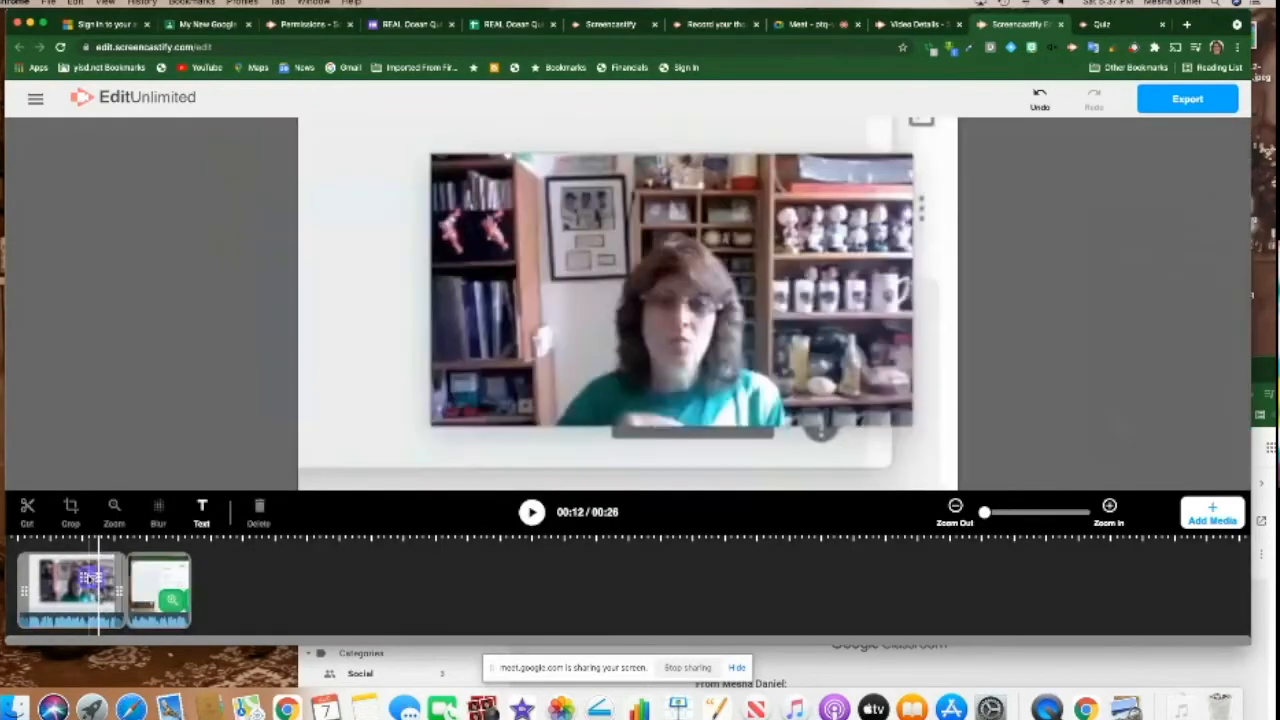
click(92, 578)
mouse_move(532, 320)
mouse_down()
mouse_move(570, 318)
mouse_move(797, 408)
mouse_move(797, 422)
mouse_up()
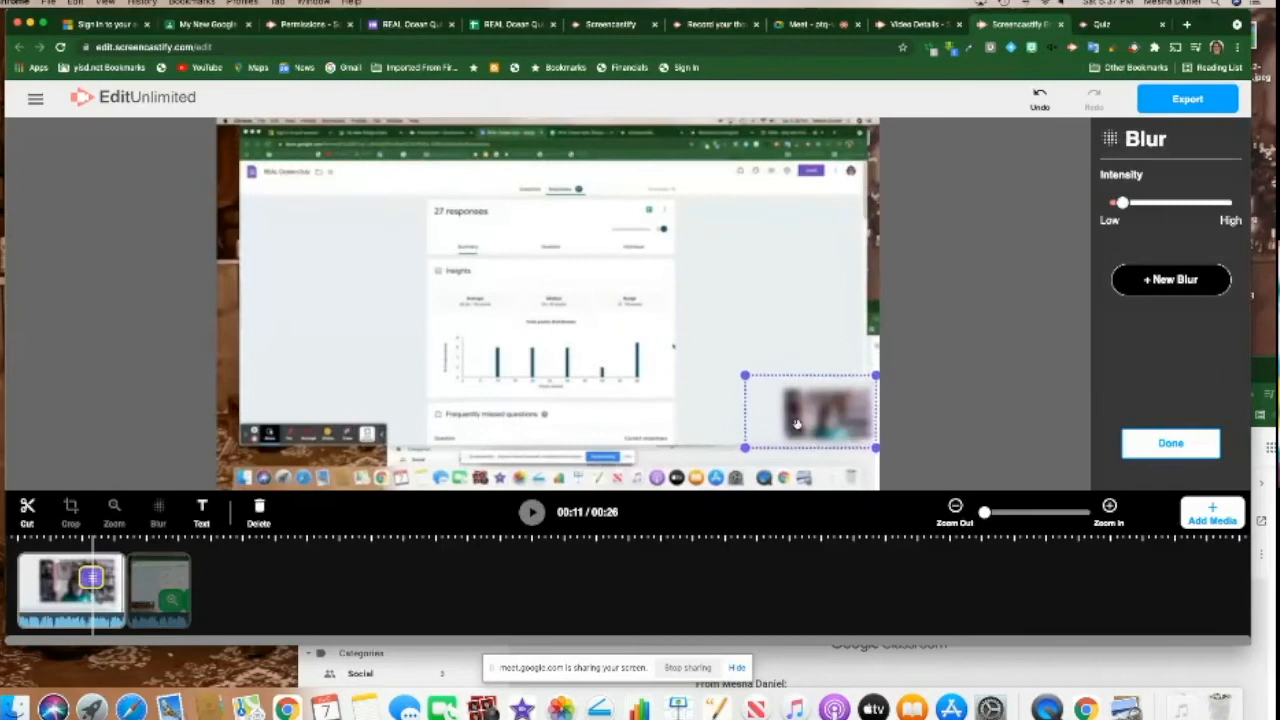
Shrink the blur area to fit closely around the webcam picture and raise its intensity to about the middle of the range.
drag(744, 374, 780, 382)
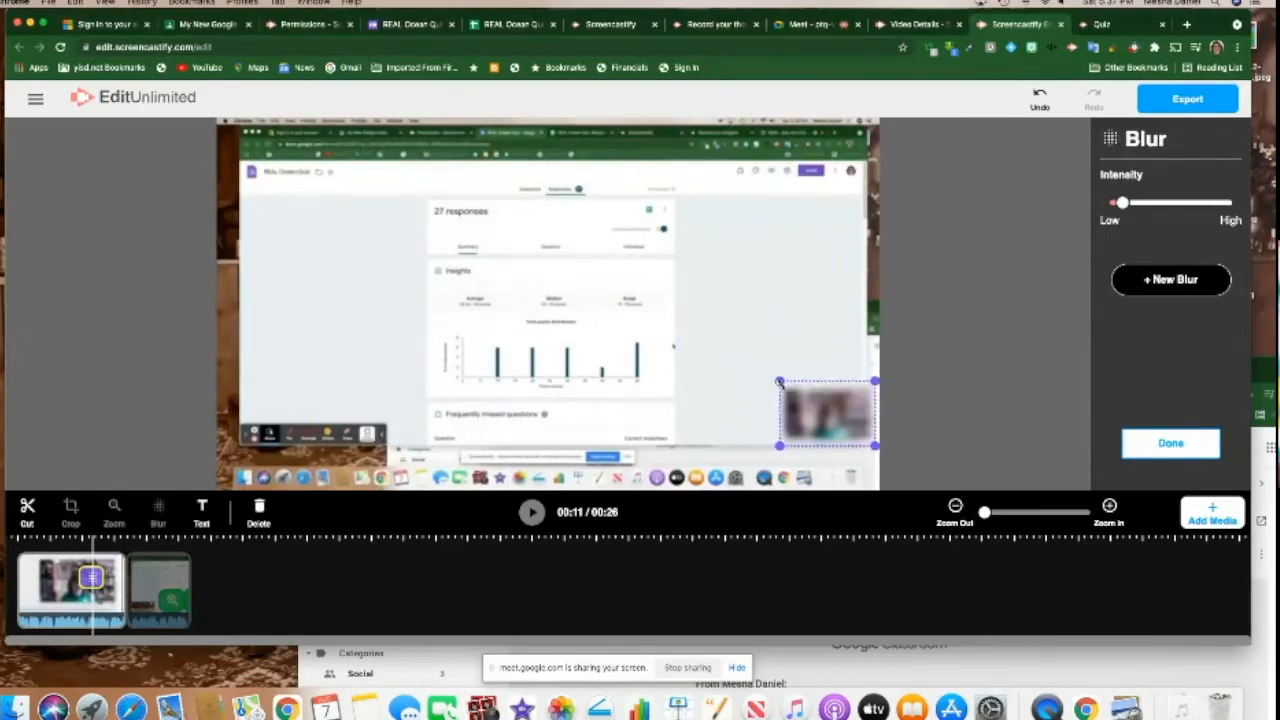
drag(1123, 203, 1176, 204)
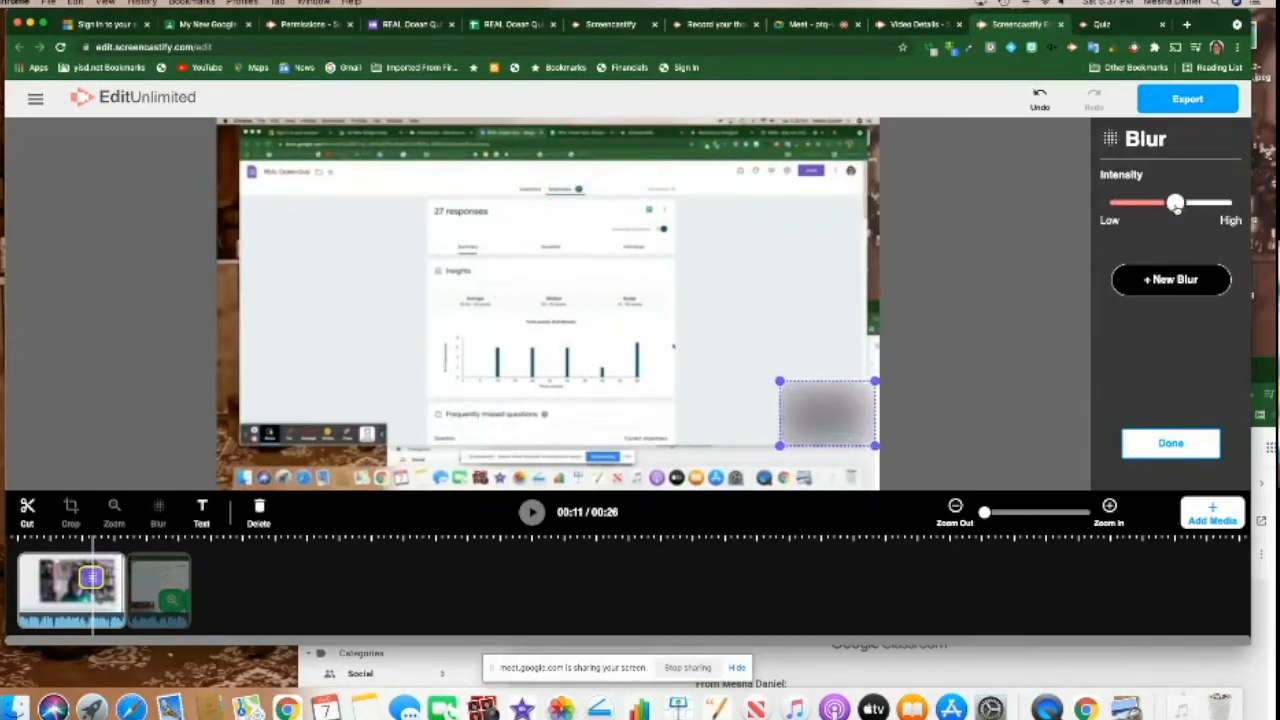
click(105, 538)
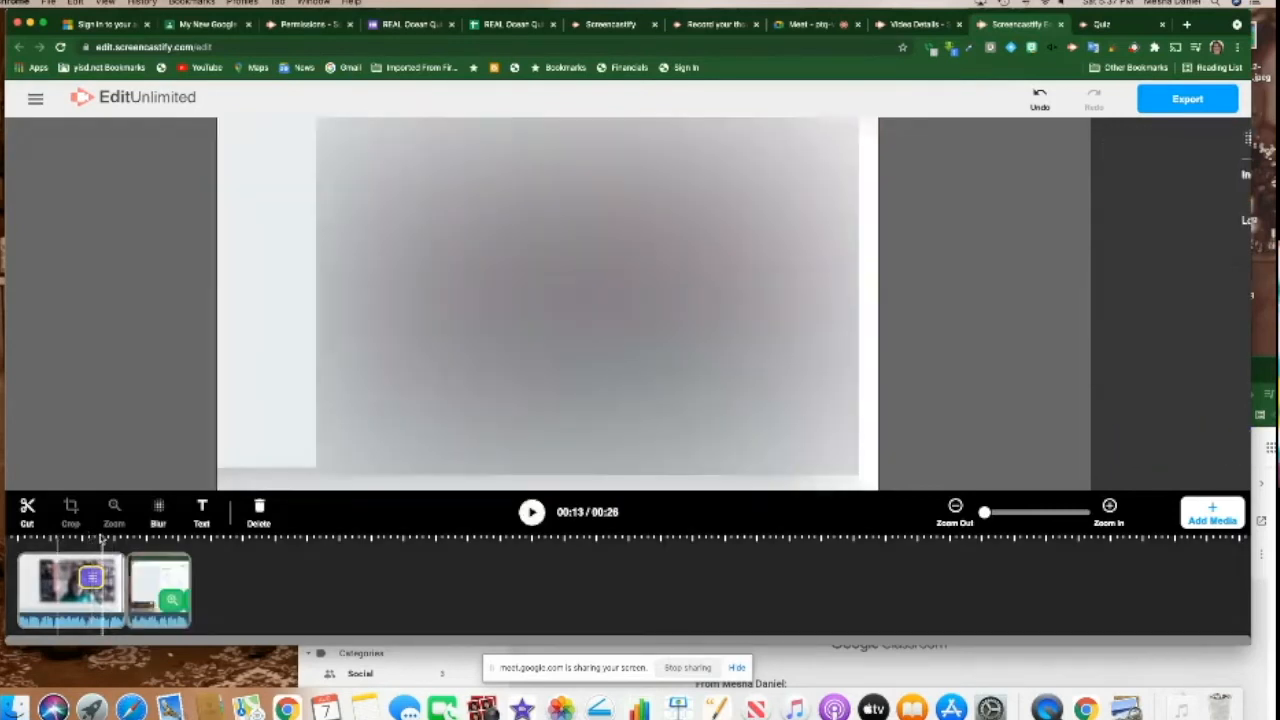
Compare the frames before and within the blur in the first clip, and remove the blur effect from it.
click(58, 538)
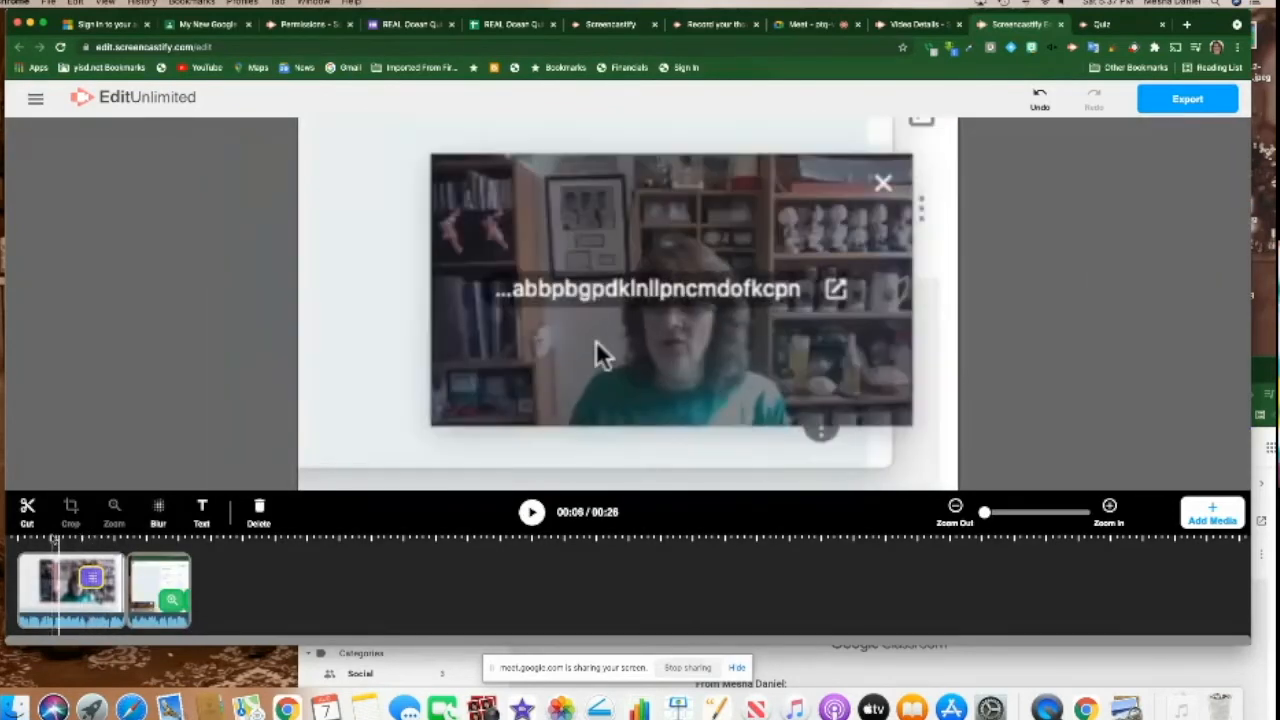
click(596, 355)
click(75, 600)
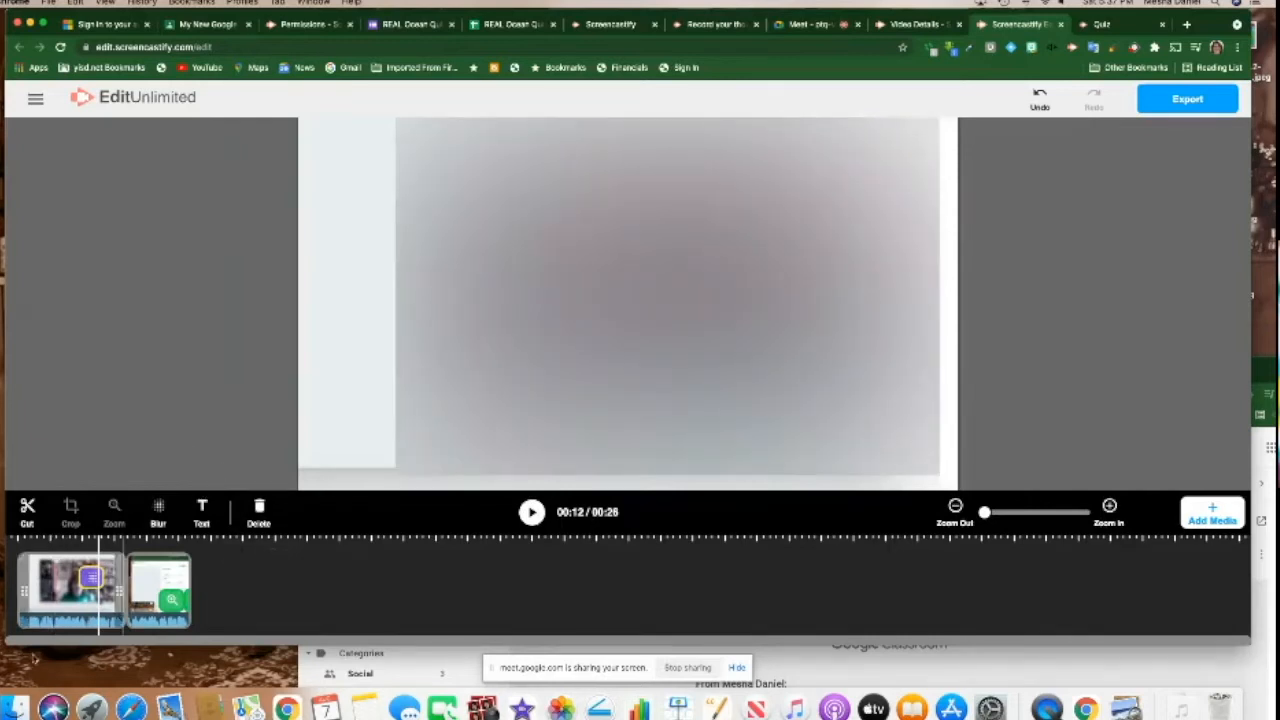
click(90, 578)
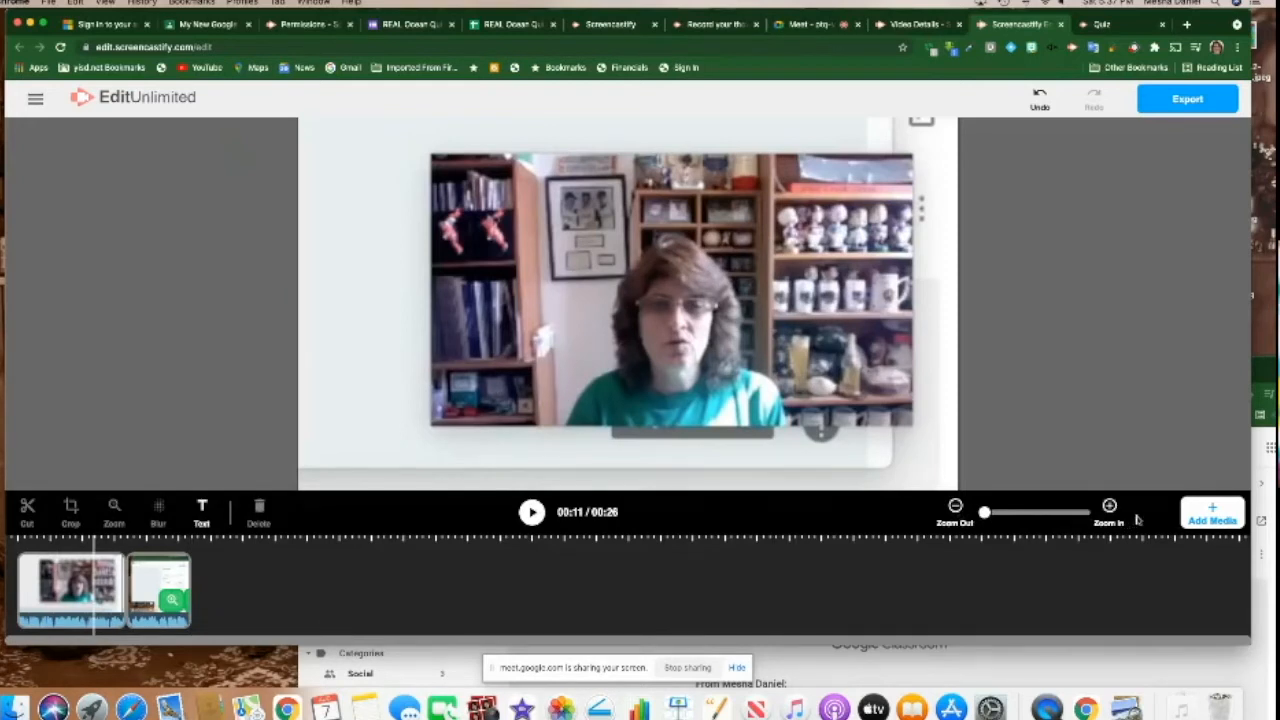
Magnify the timeline to about half of the zoom range and place the playhead at 00:10 in the first clip.
click(1036, 539)
drag(985, 513, 1033, 513)
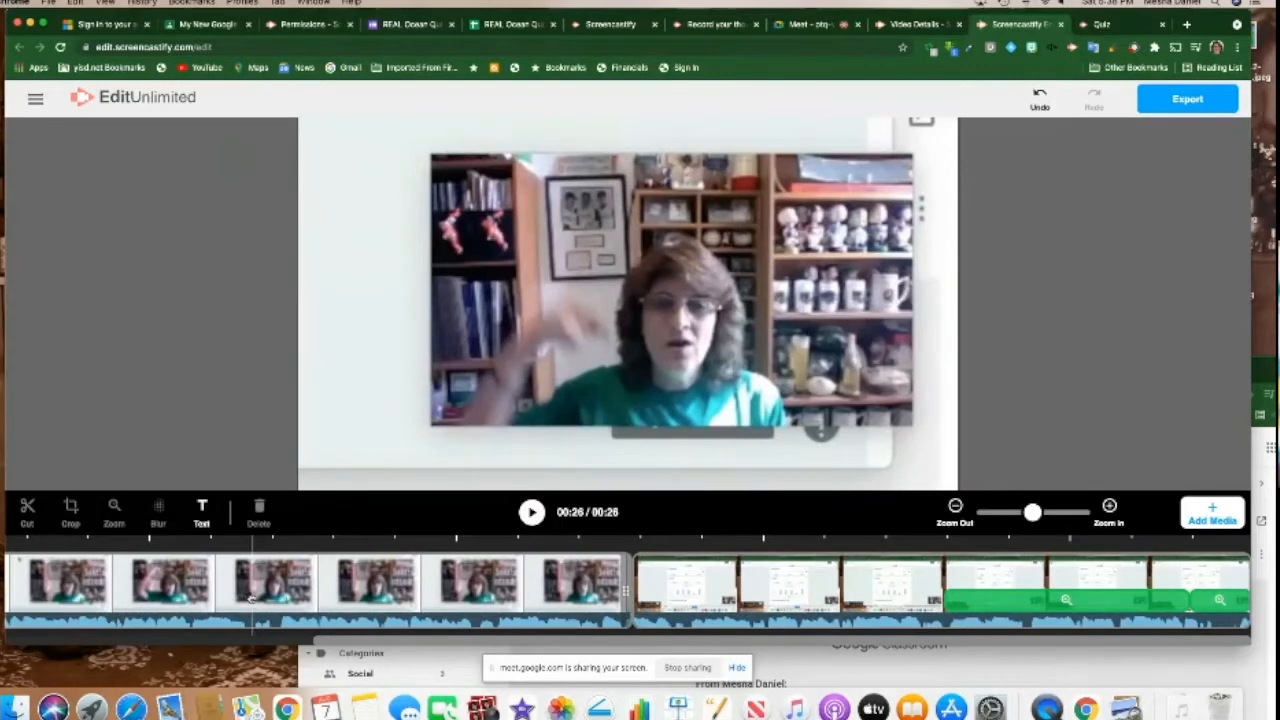
click(252, 598)
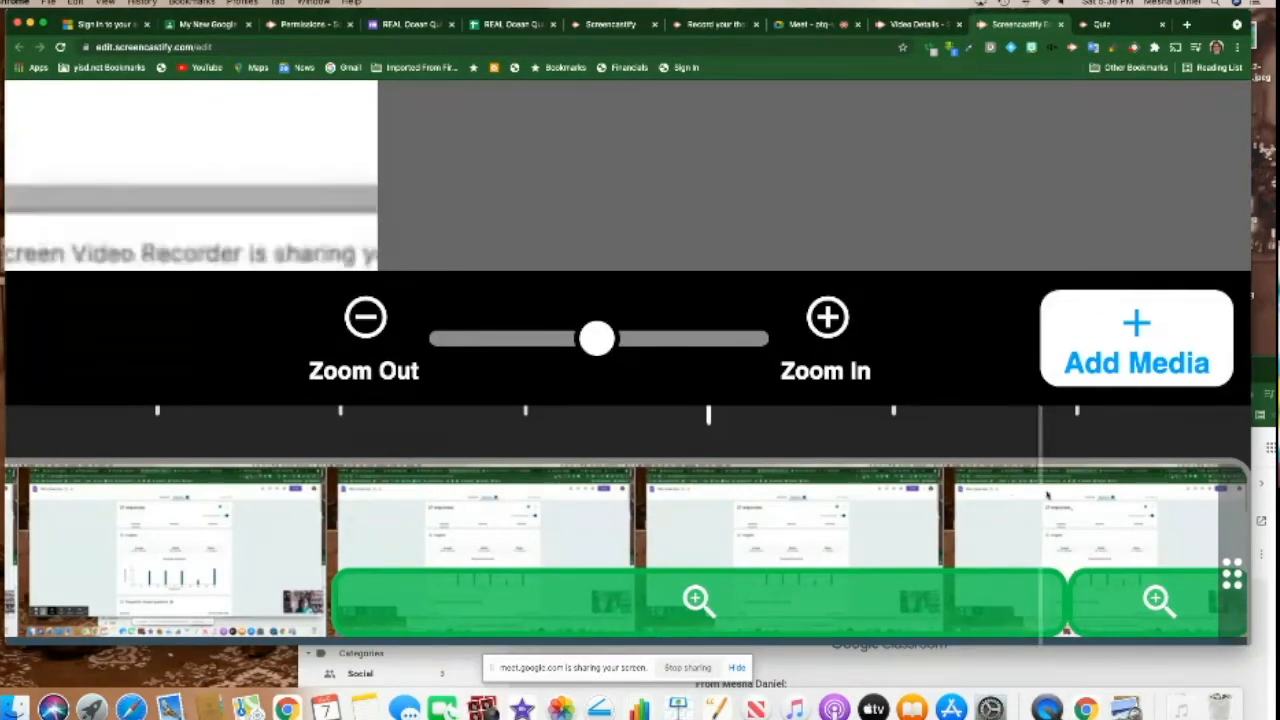
drag(1206, 22, 1212, 43)
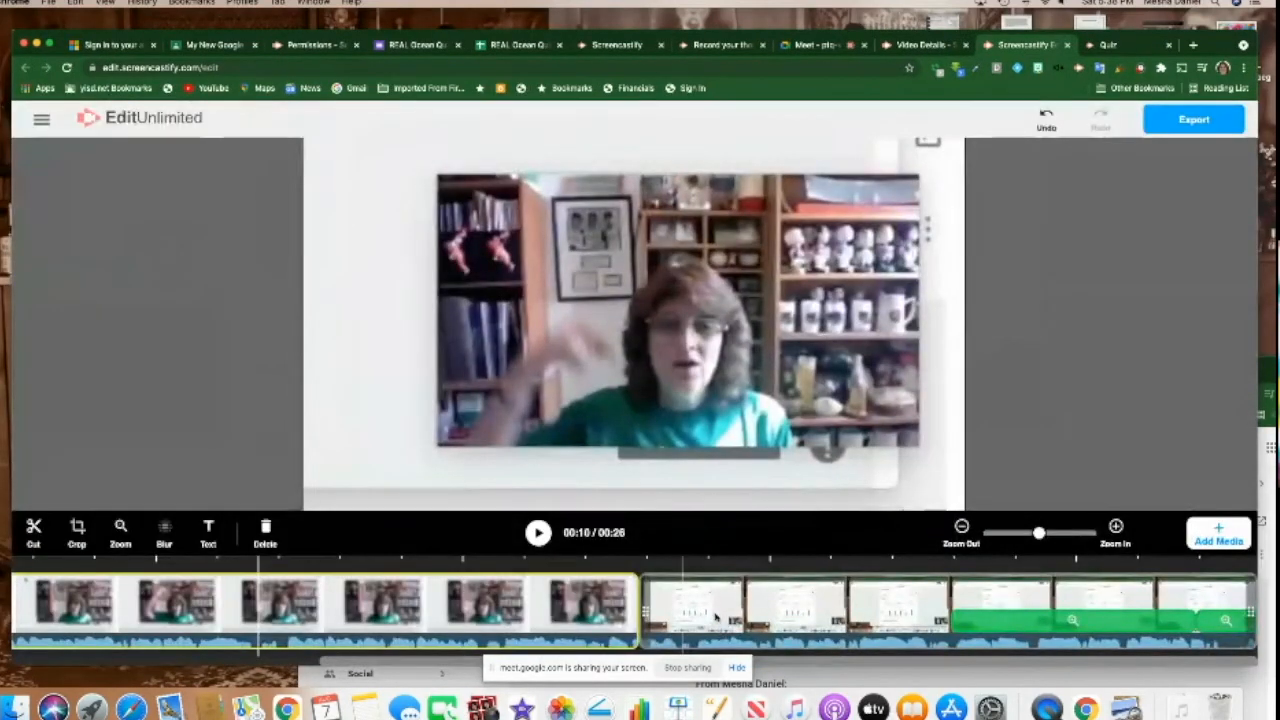
Delete both remaining clips so the timeline is empty.
click(513, 601)
key(Delete)
click(173, 601)
key(Delete)
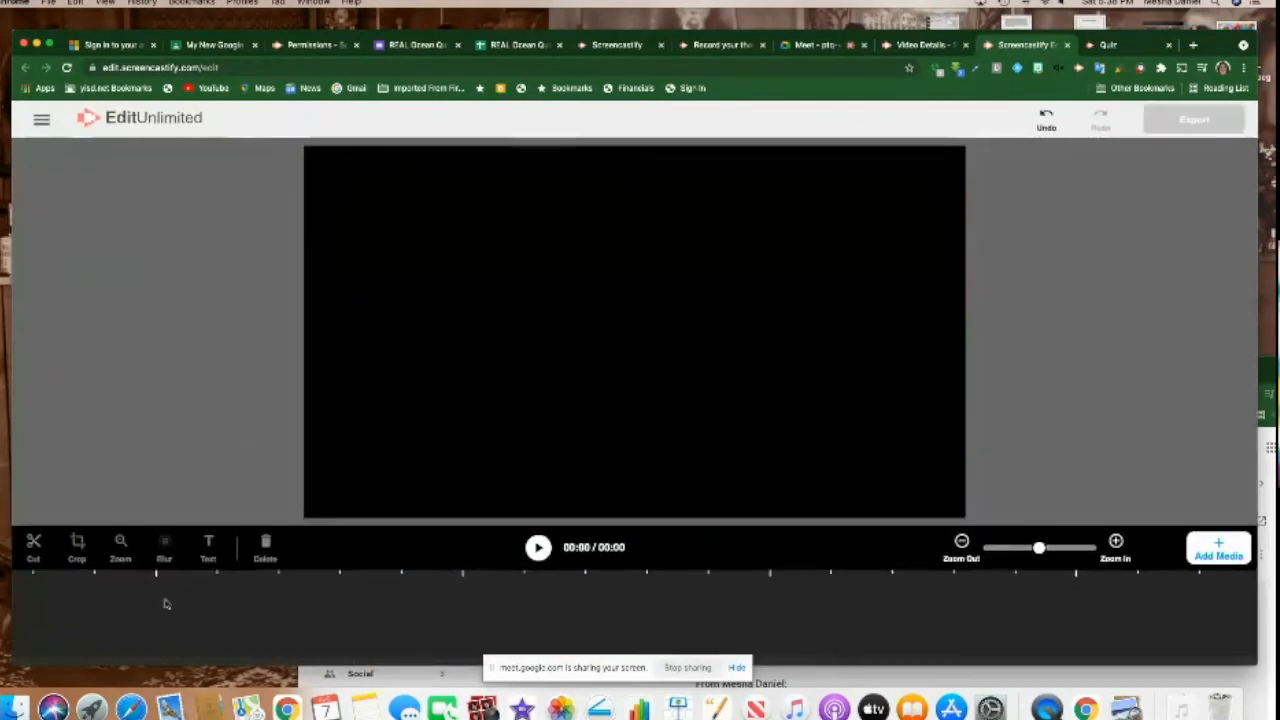
Import the video "Untitled: Apr 19, 2021 5:00 PM.webm" from the Screencastify folder in Google Drive and place the playhead at 00:07.
click(1226, 552)
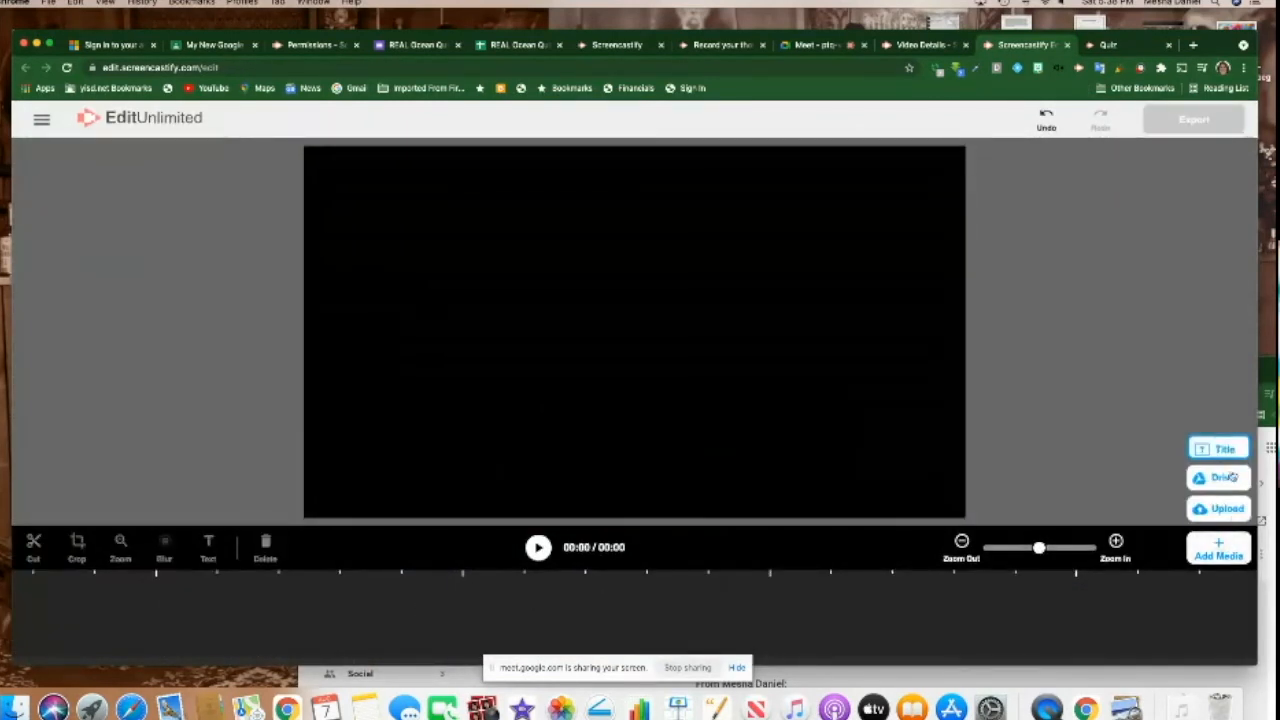
click(1226, 481)
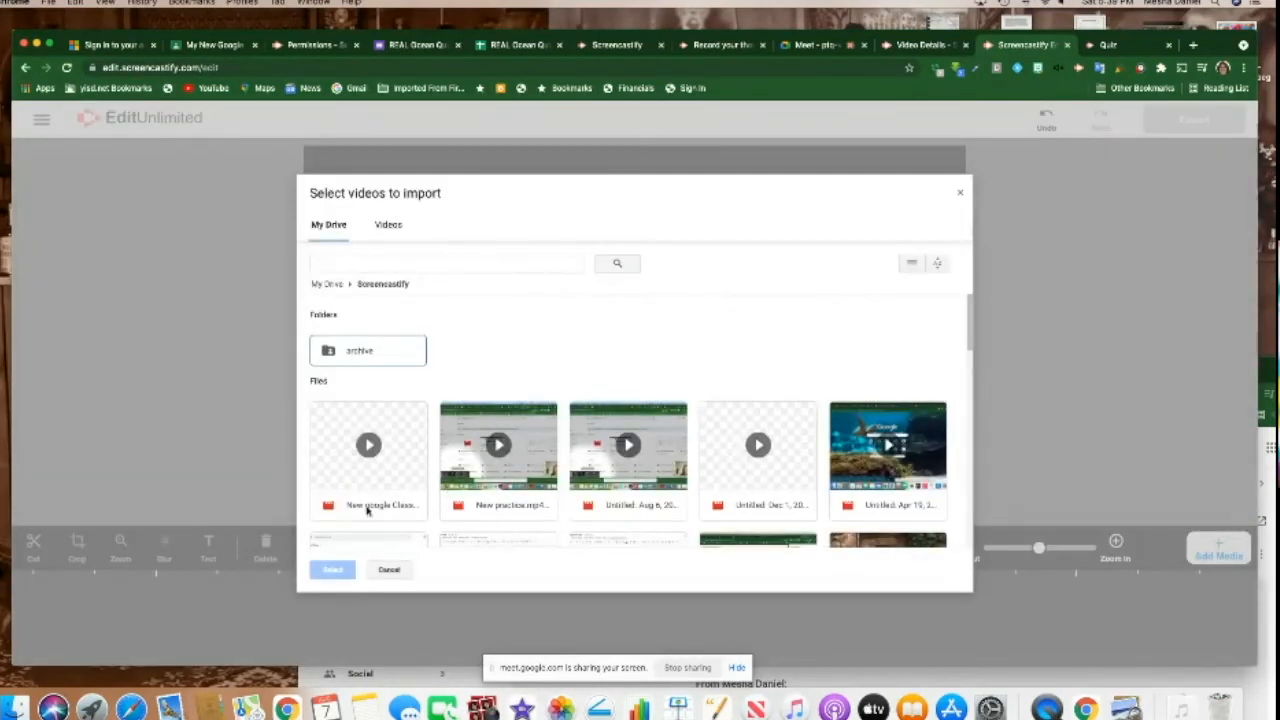
click(335, 430)
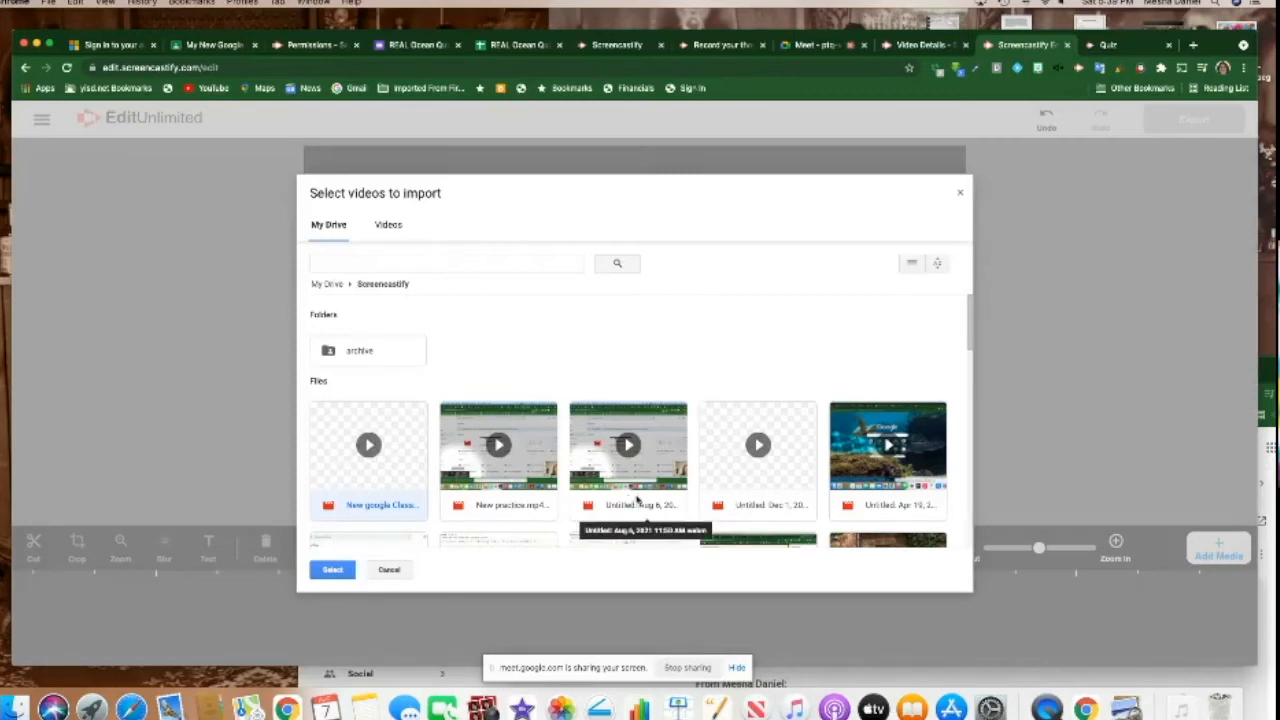
scroll(735, 480, down, 2)
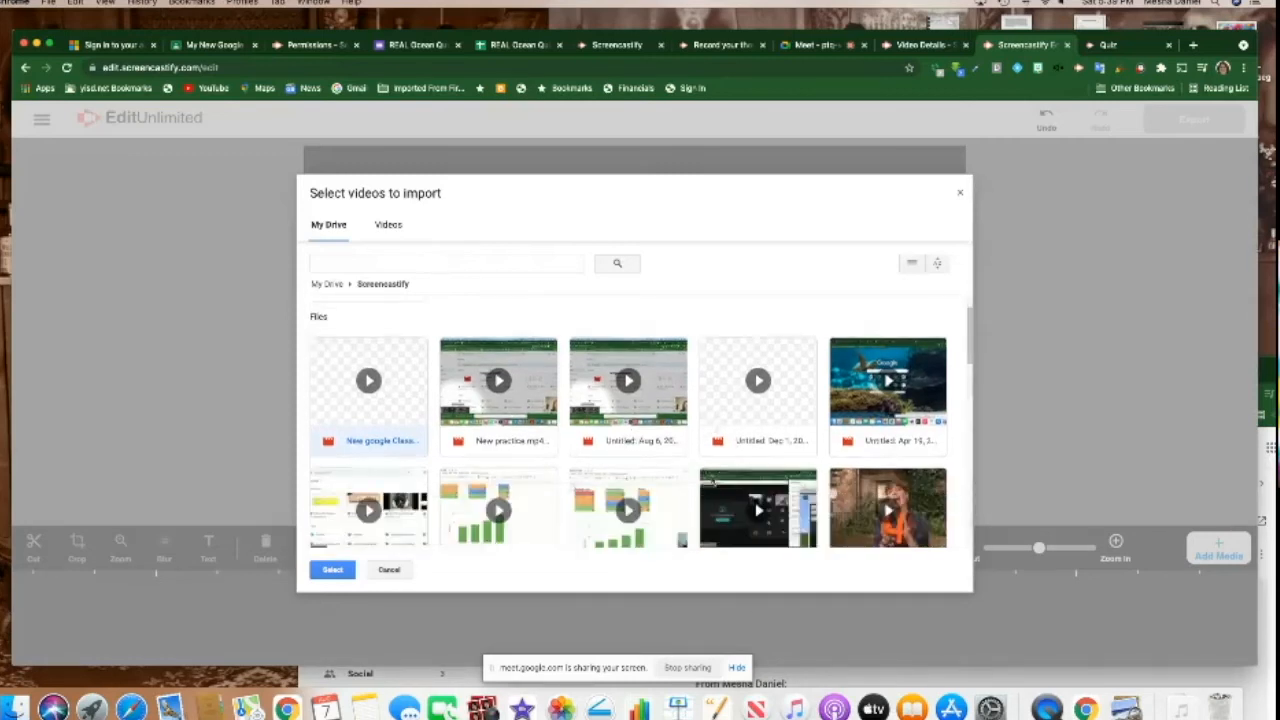
scroll(875, 432, down, 1)
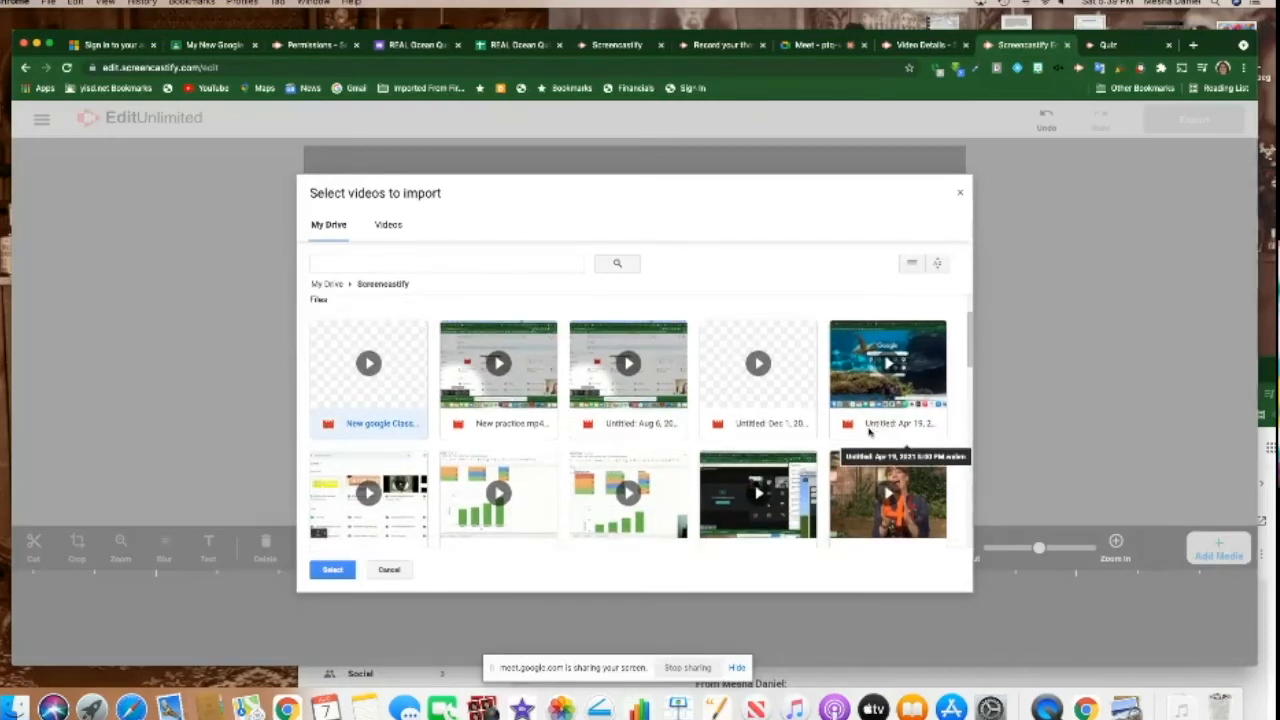
click(876, 428)
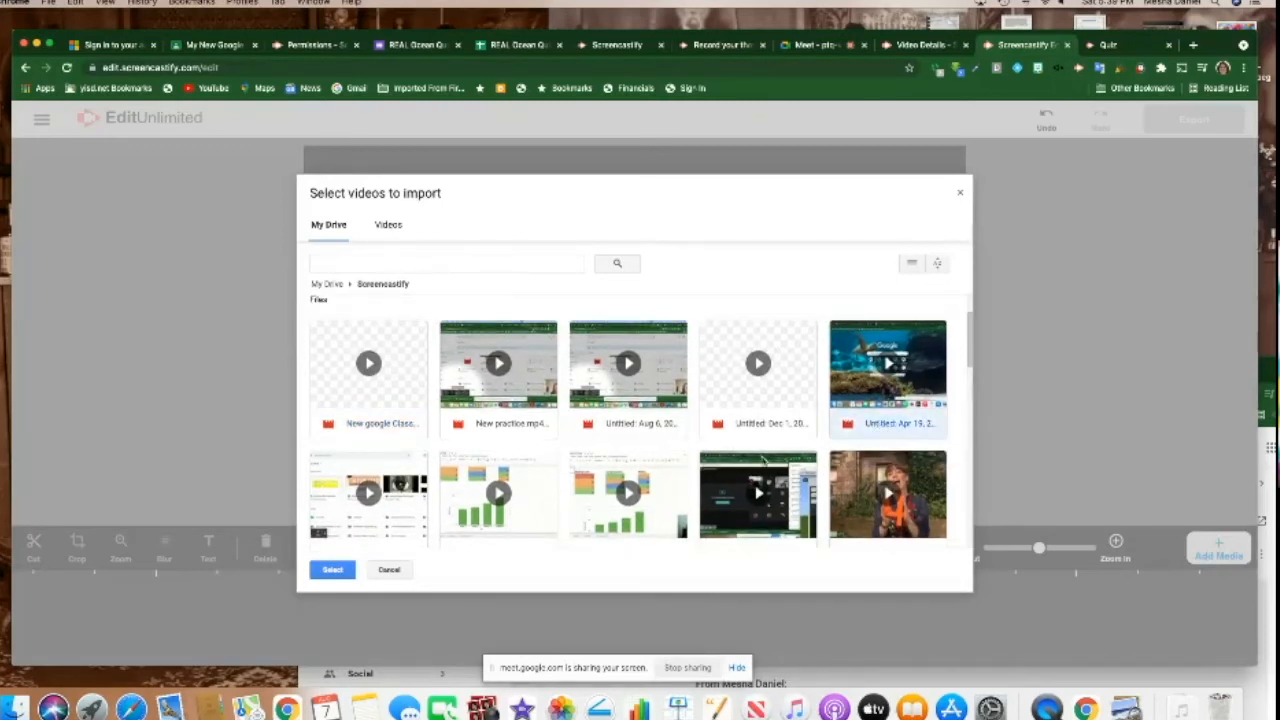
click(330, 571)
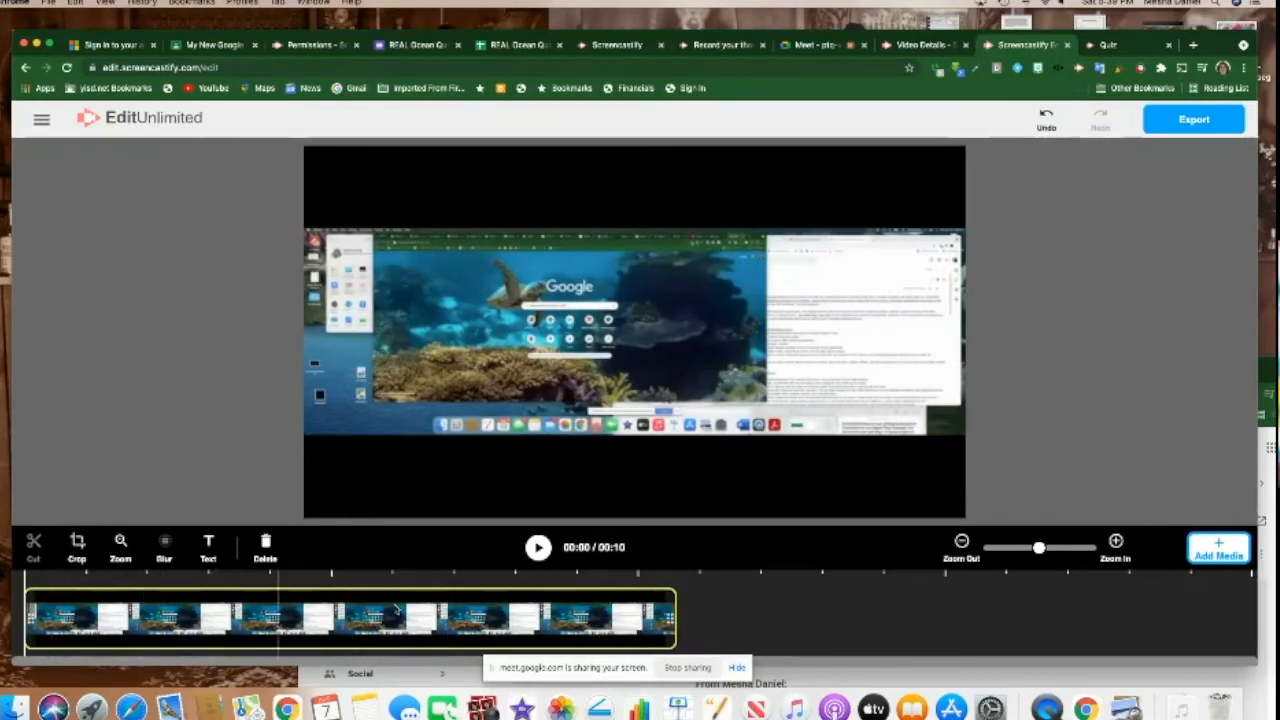
click(505, 615)
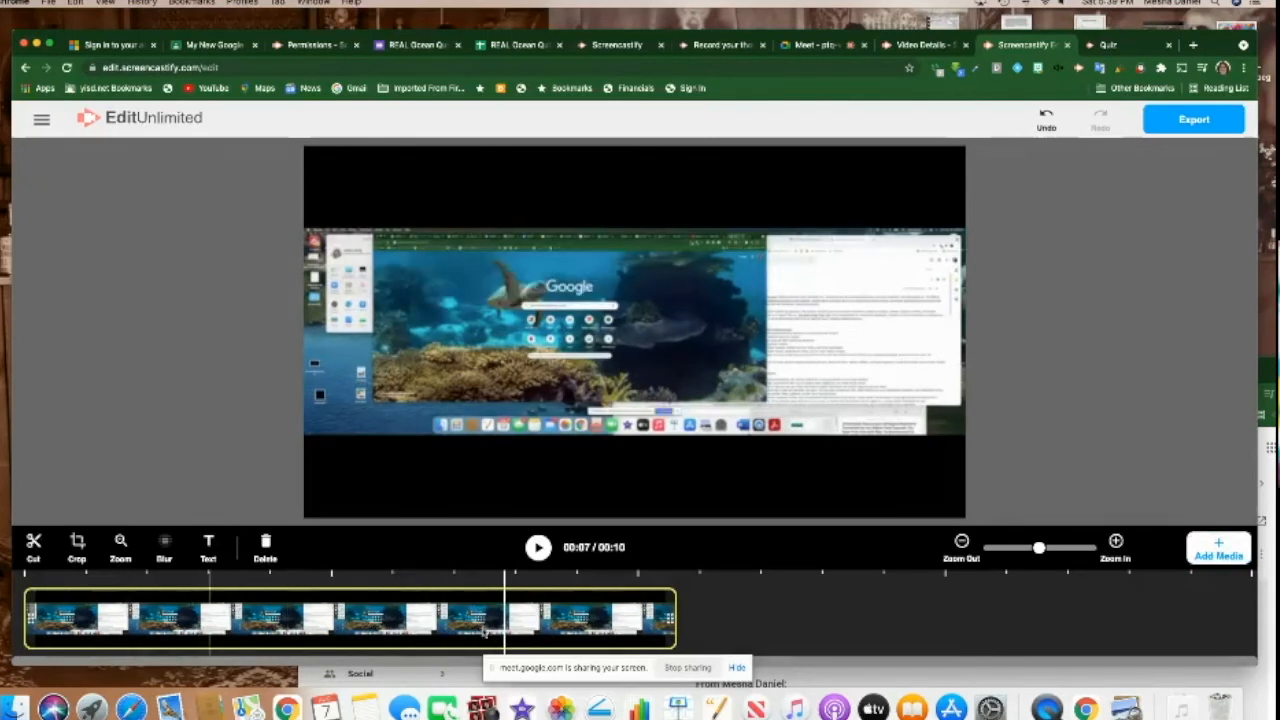
Show the export options for the edited video without exporting it.
click(1204, 119)
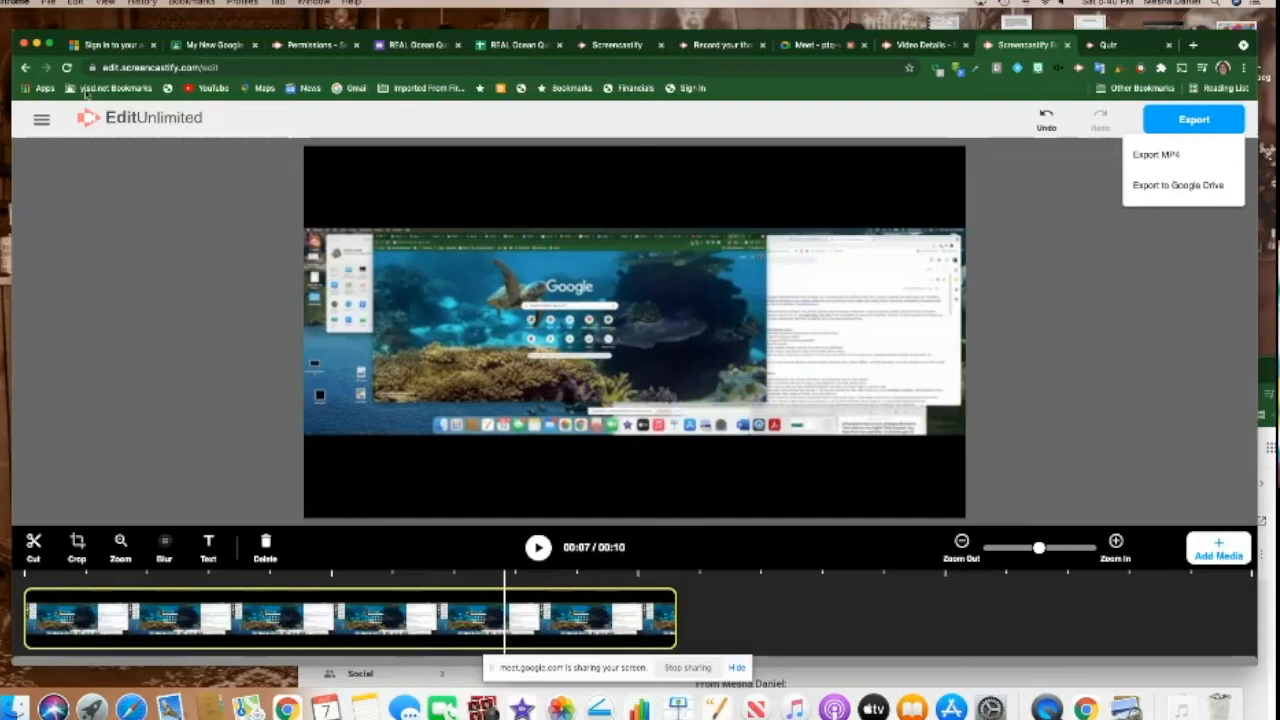
click(44, 119)
Go to My Videos, browse the saved recordings and open the one titled "My Drive - Google Drive".
click(44, 119)
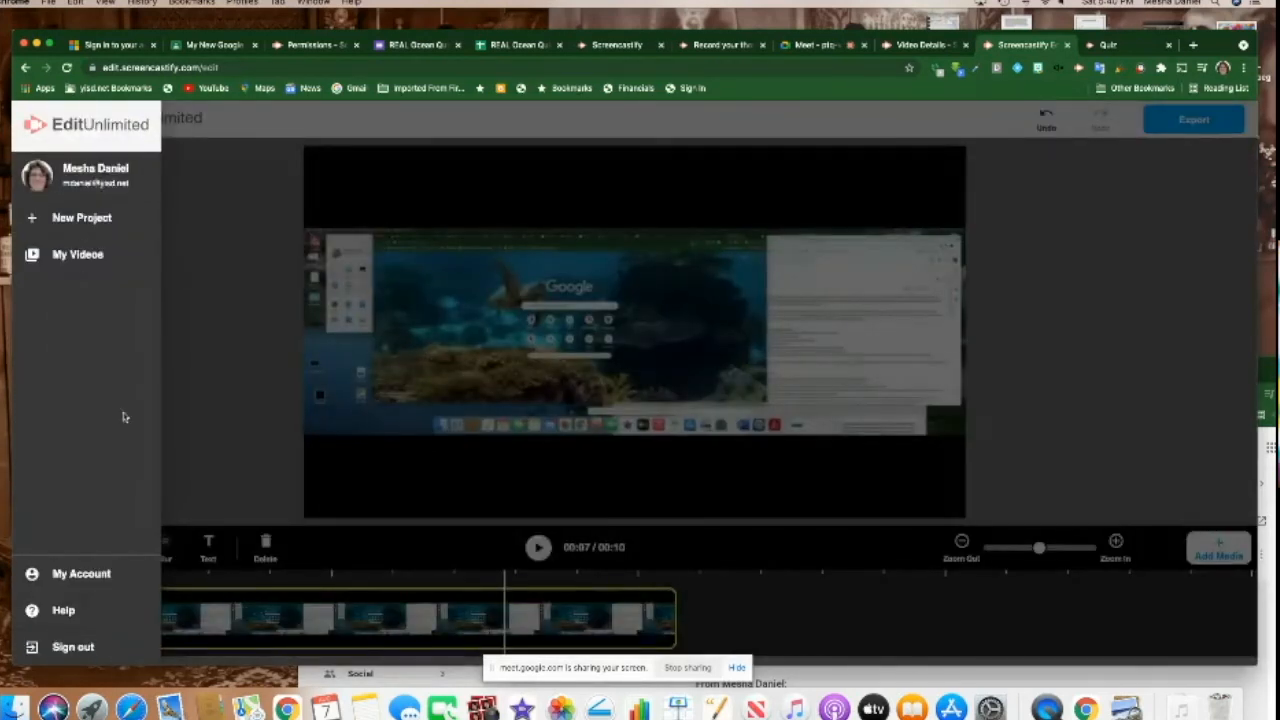
click(76, 260)
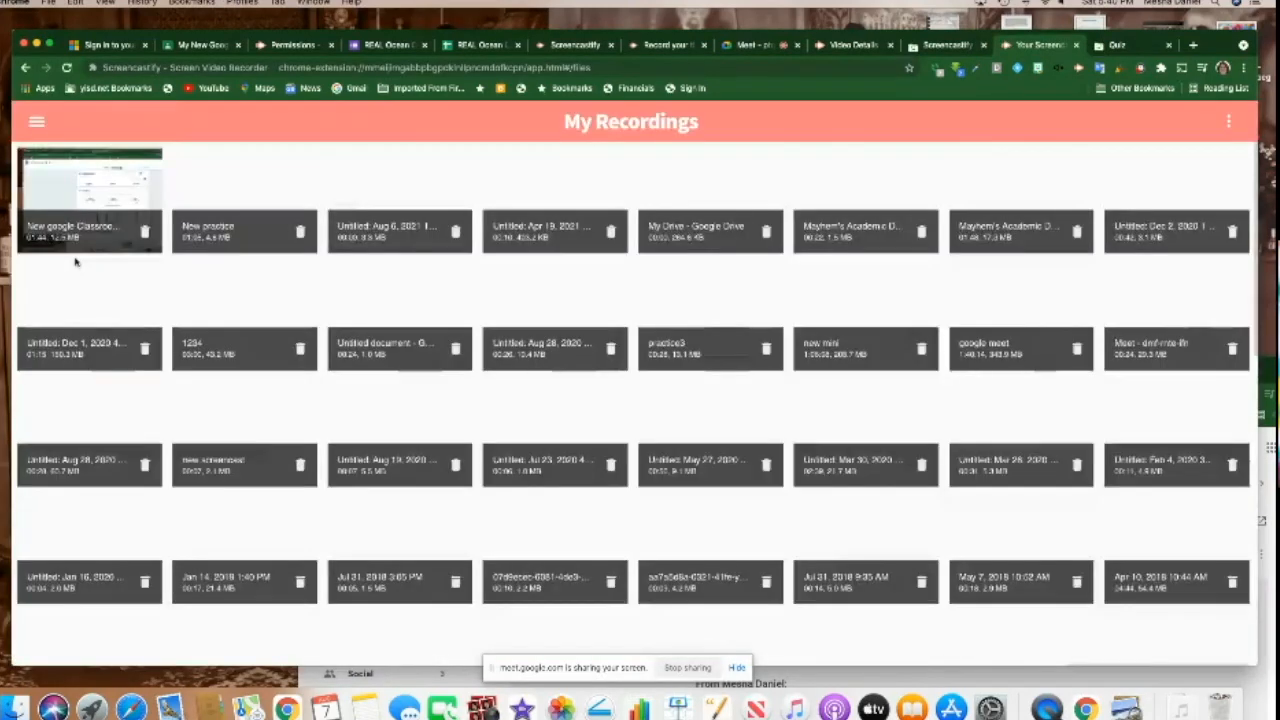
scroll(76, 262, down, 10)
scroll(76, 262, up, 10)
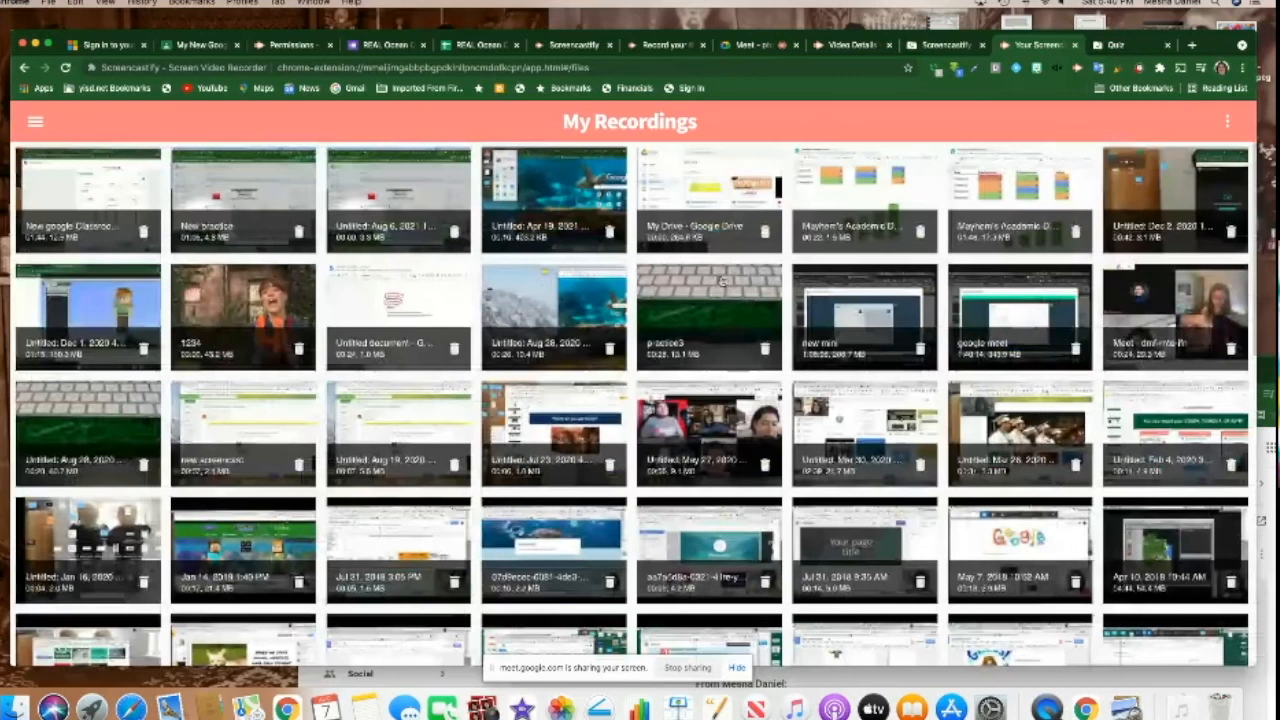
click(691, 238)
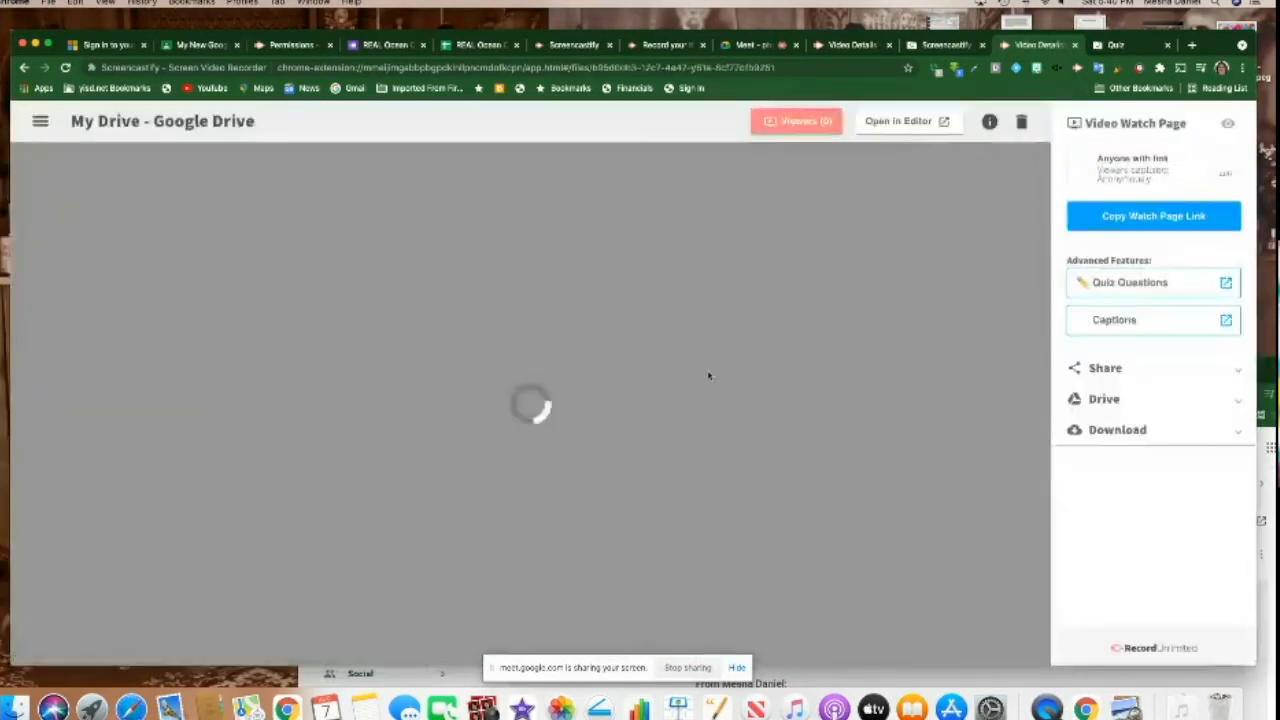